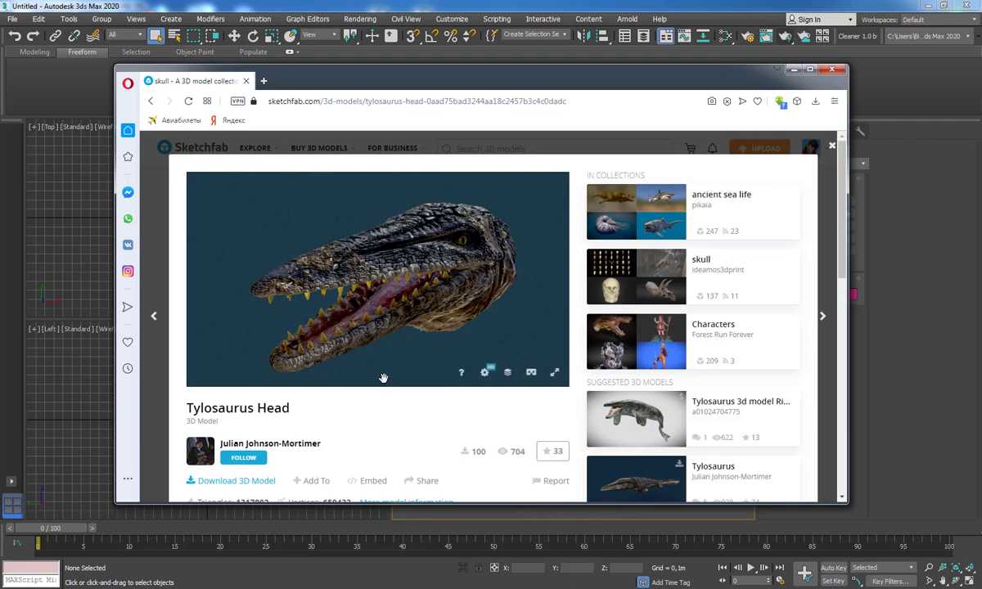
Step: Download the Tylosaurus Head 3D model from its Sketchfab page
click(241, 481)
click(663, 322)
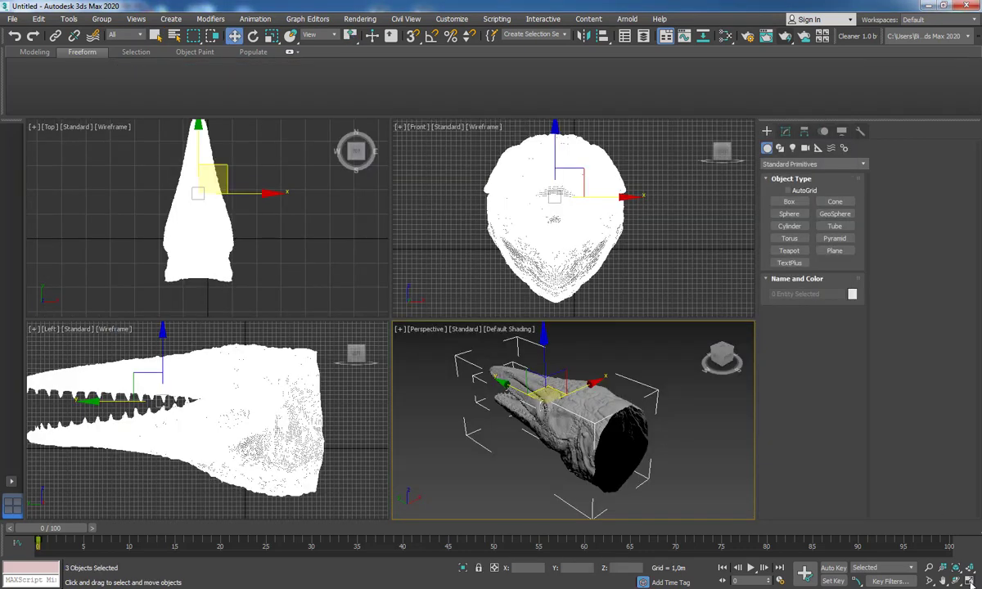
Step: Inspect the imported head in 3ds Max and export its three selected objects as an OBJ with quad faces
key(alt+w)
alt+middle_drag(425, 370, 404, 326)
scroll(405, 327, up, 5)
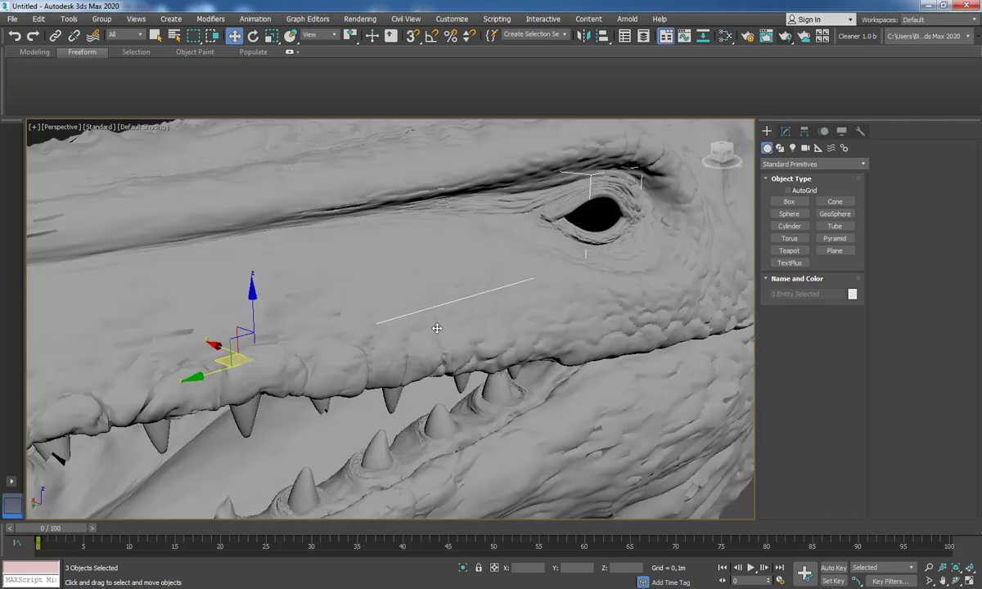
key(F4)
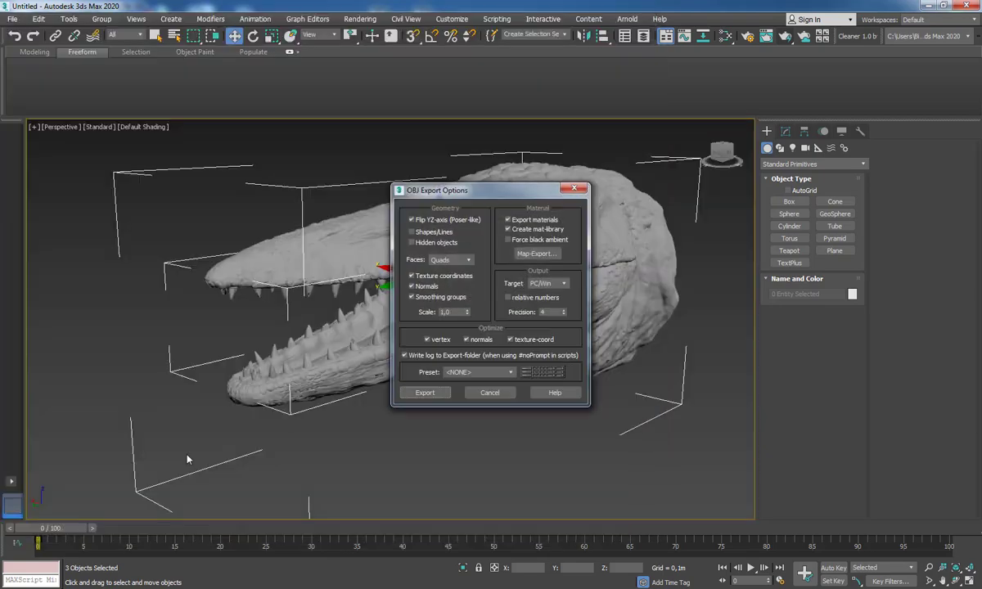
key(Return)
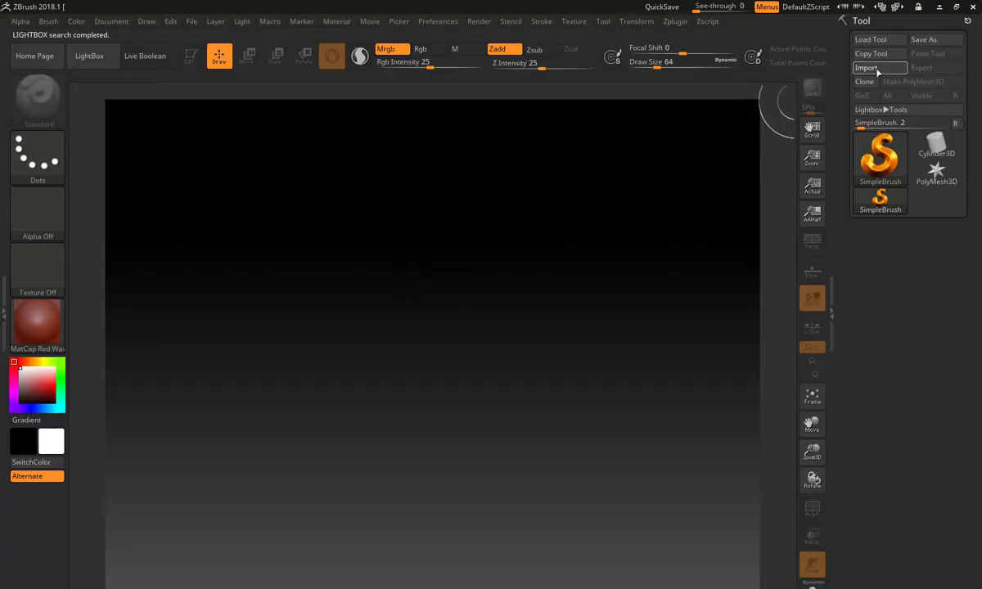
Step: In ZBrush, import golovaHigh.obj, place it on the canvas in Edit mode and turn it to a side view
click(877, 71)
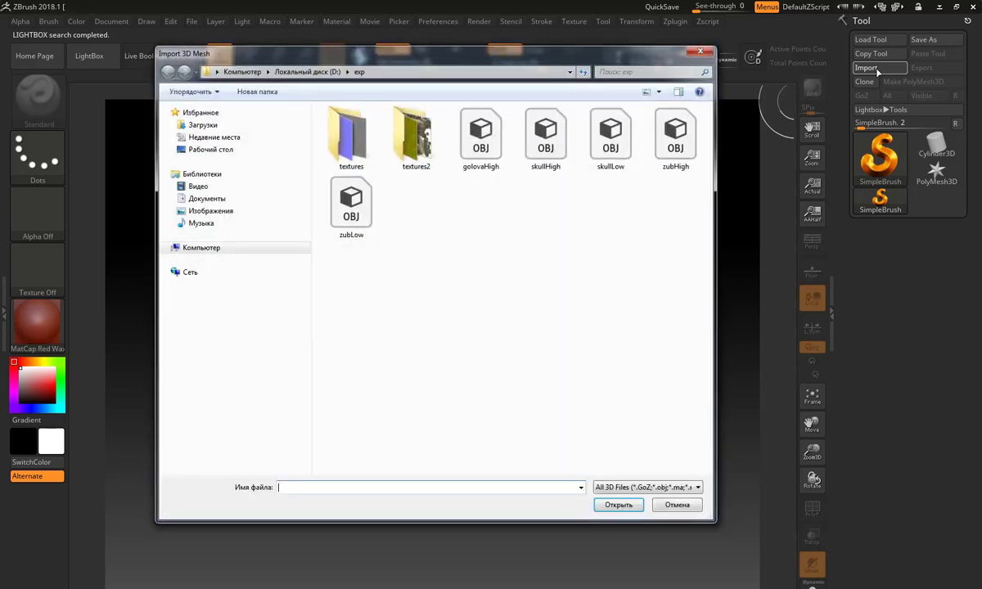
double_click(480, 135)
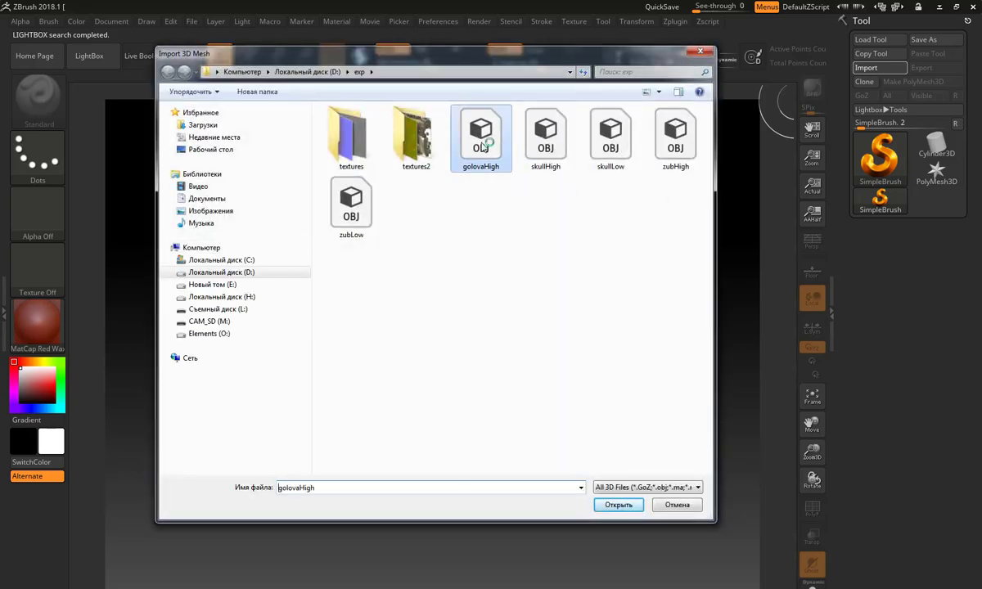
drag(459, 318, 571, 370)
click(191, 57)
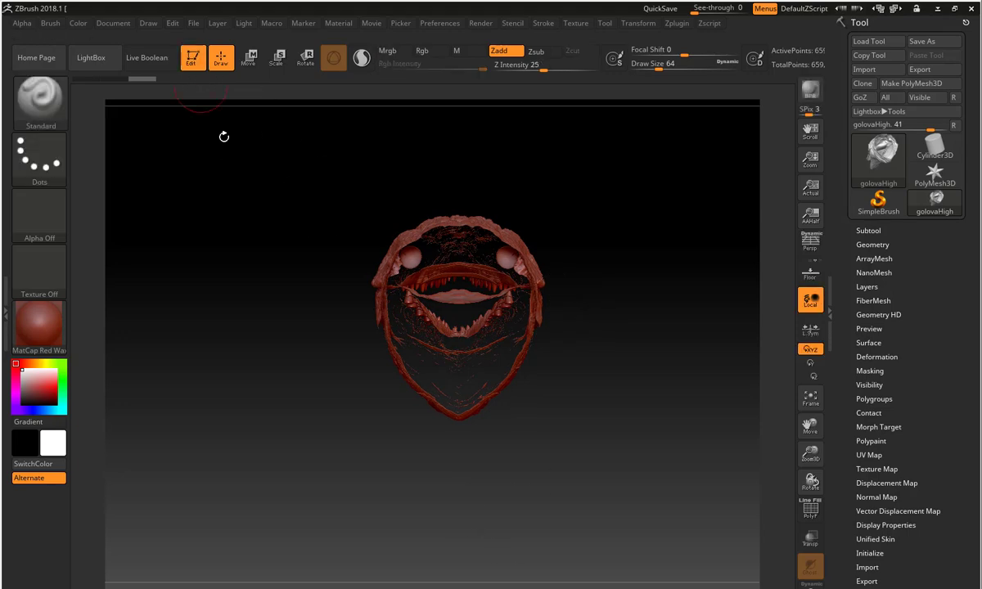
mouse_move(616, 324)
mouse_down()
mouse_move(519, 362)
mouse_move(539, 370)
mouse_up()
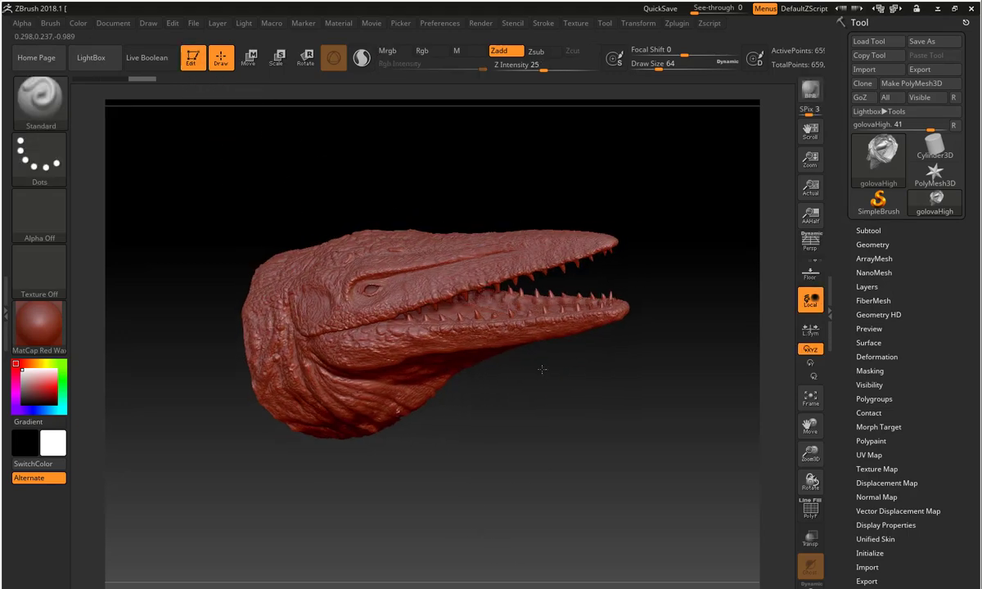
Step: Remesh the head with ZRemesher at a target polygons count of 5 and check the new topology in polyframe display
click(872, 244)
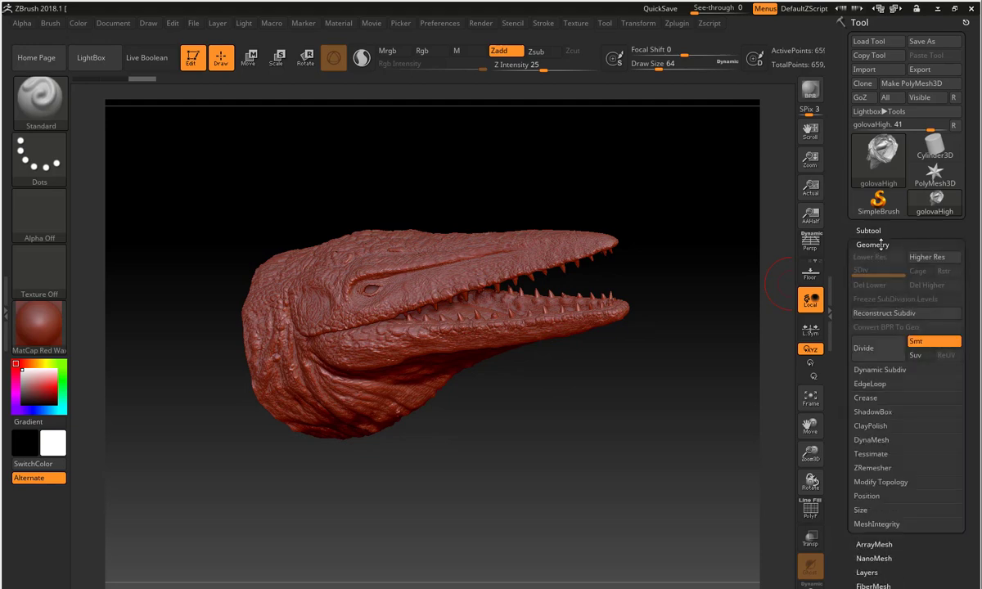
click(871, 468)
click(871, 487)
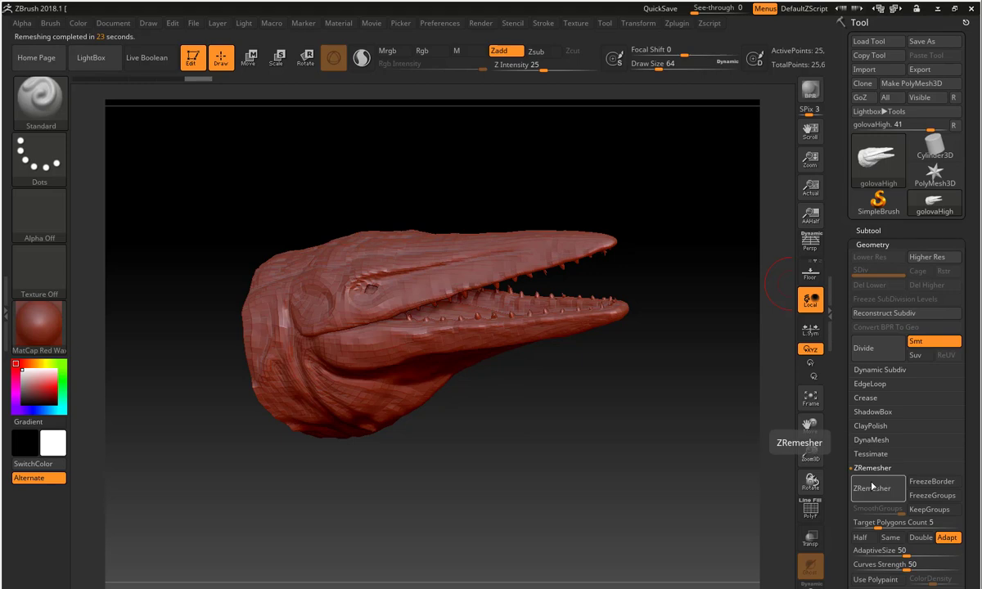
click(811, 509)
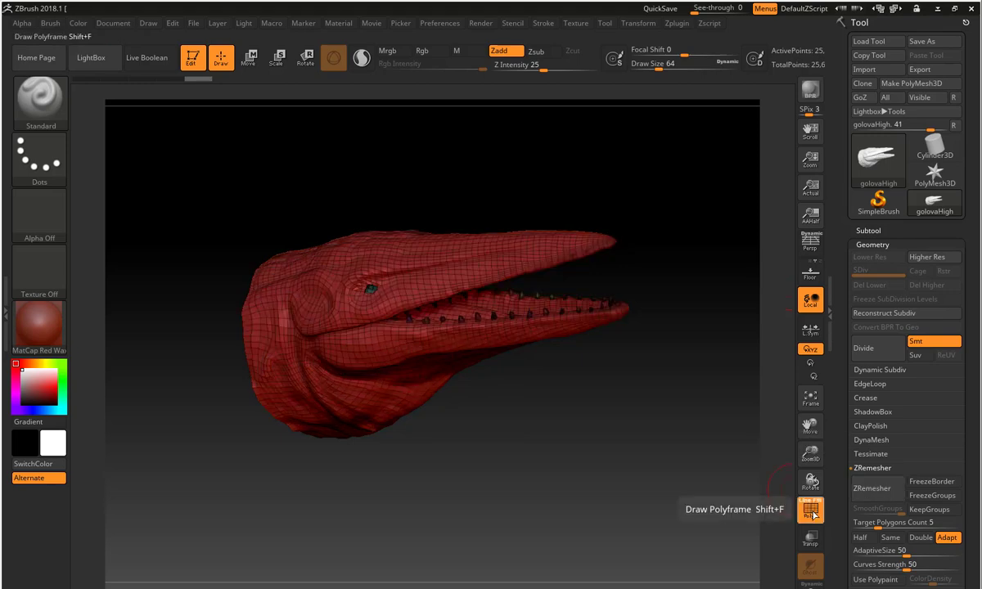
click(812, 511)
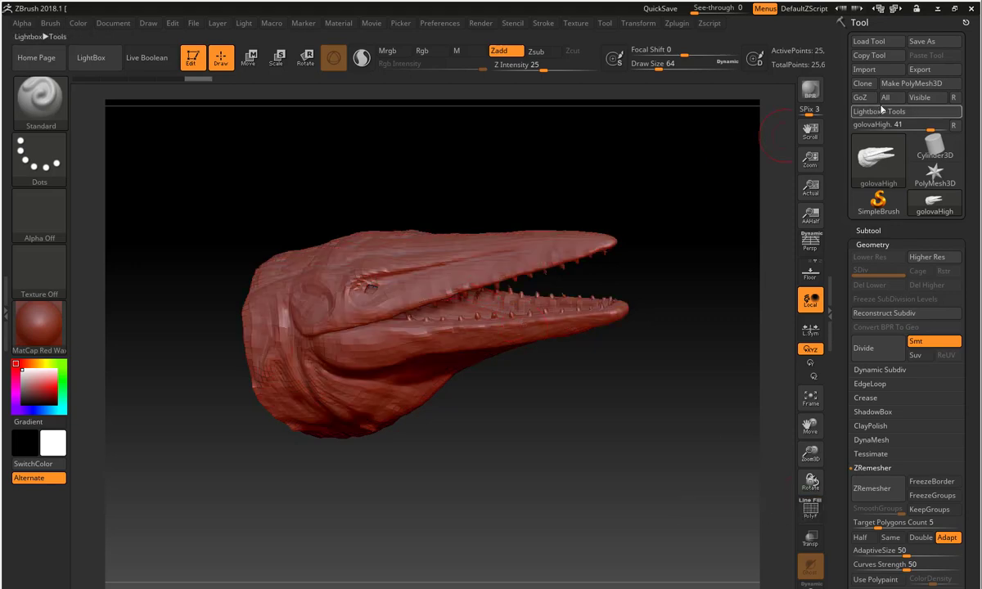
Step: Export the remeshed head as golovaLow in OBJ format to the exp folder
click(933, 69)
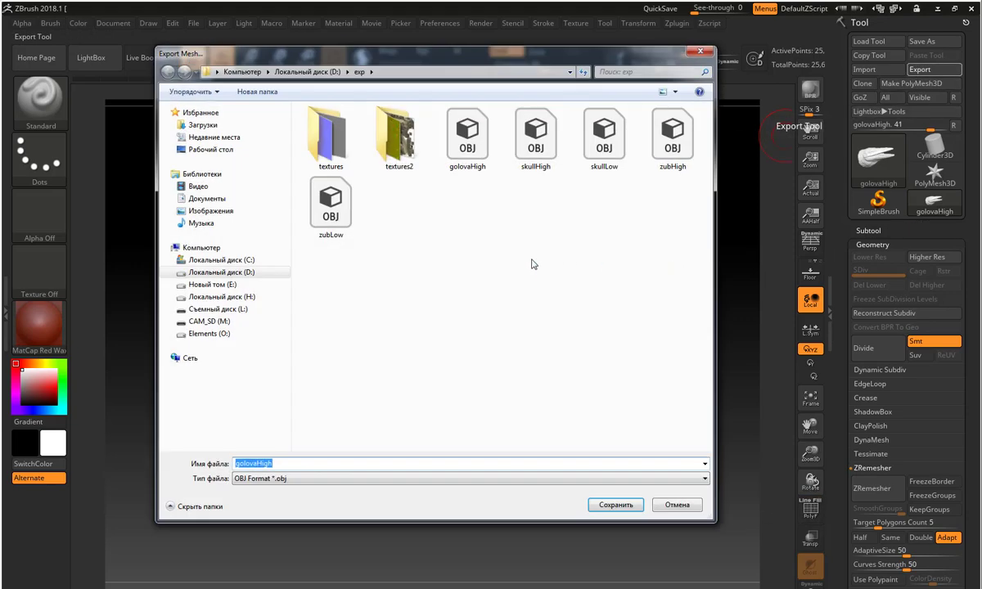
click(467, 137)
click(281, 464)
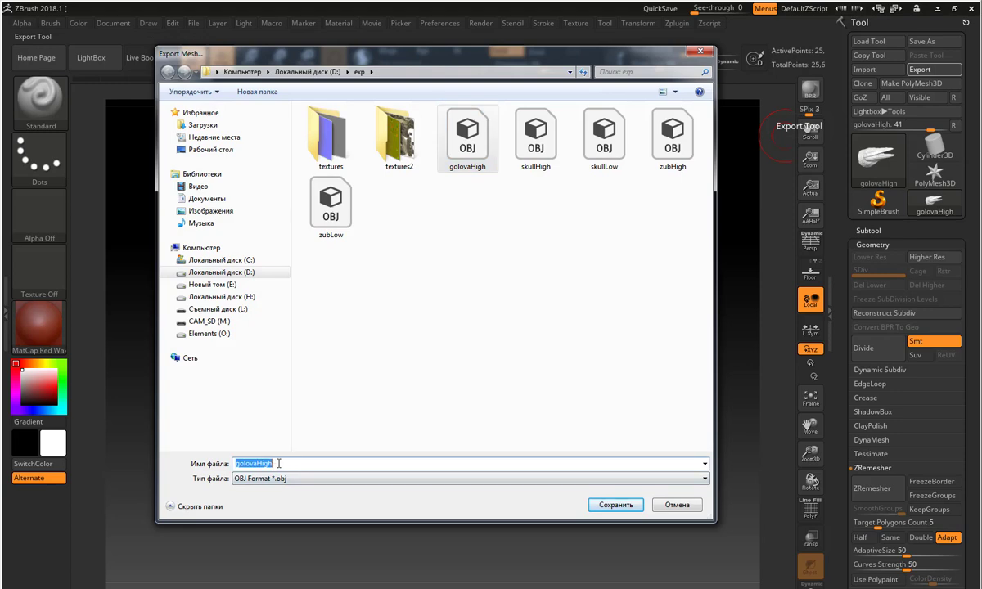
drag(281, 464, 257, 464)
text(Low)
key(Return)
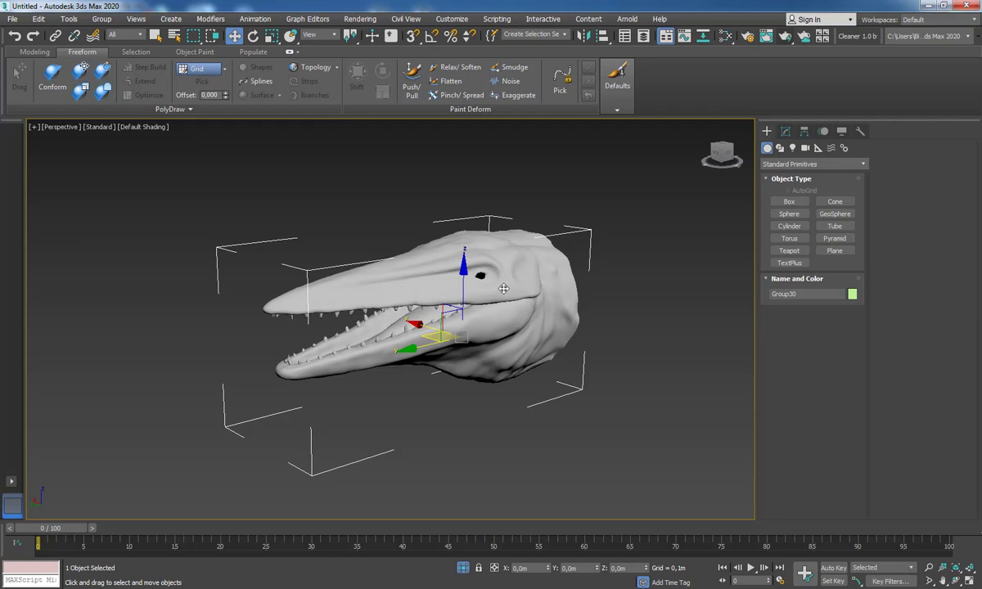
Step: Inspect the low-poly head in 3ds Max and apply an Unwrap UVW modifier to it
scroll(503, 288, up, 5)
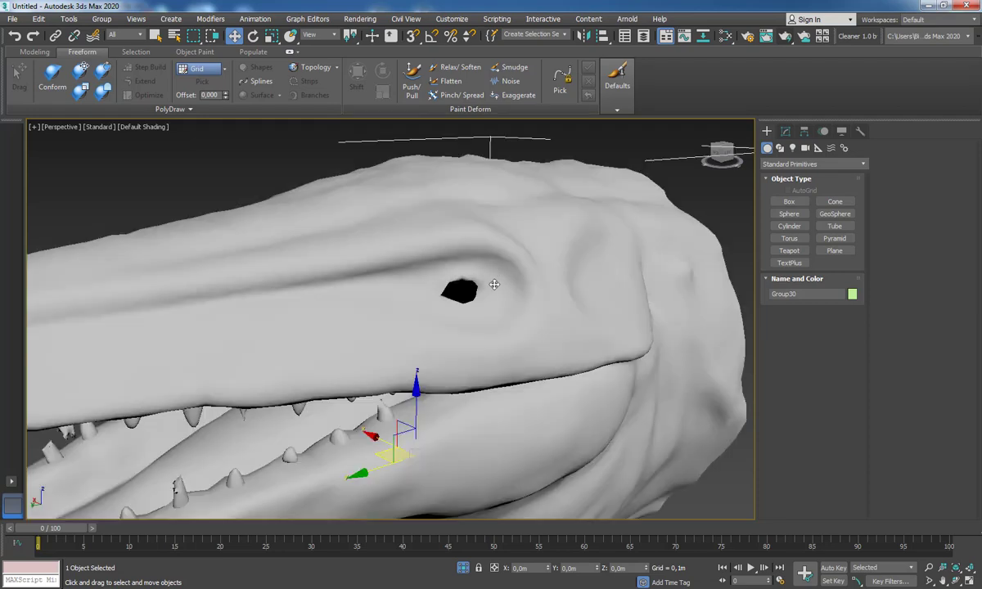
key(F4)
key(F4)
scroll(494, 292, down, 5)
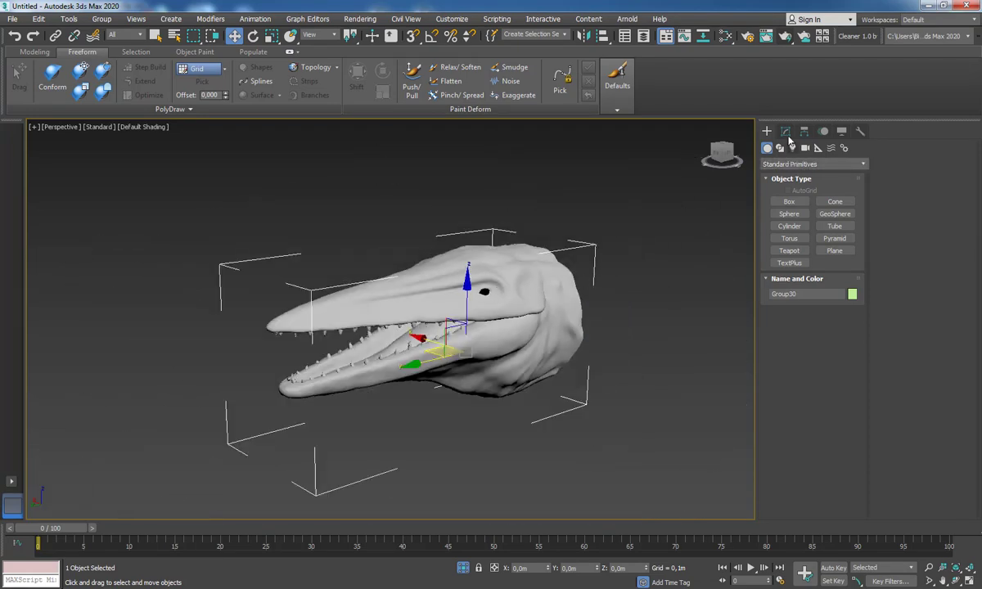
click(785, 131)
click(814, 166)
key(u)
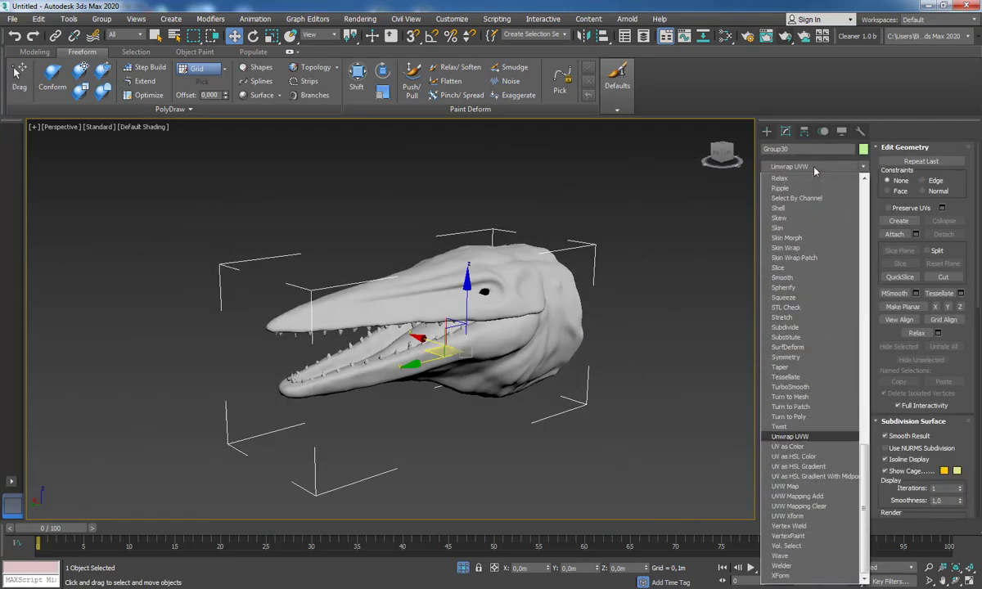
key(Return)
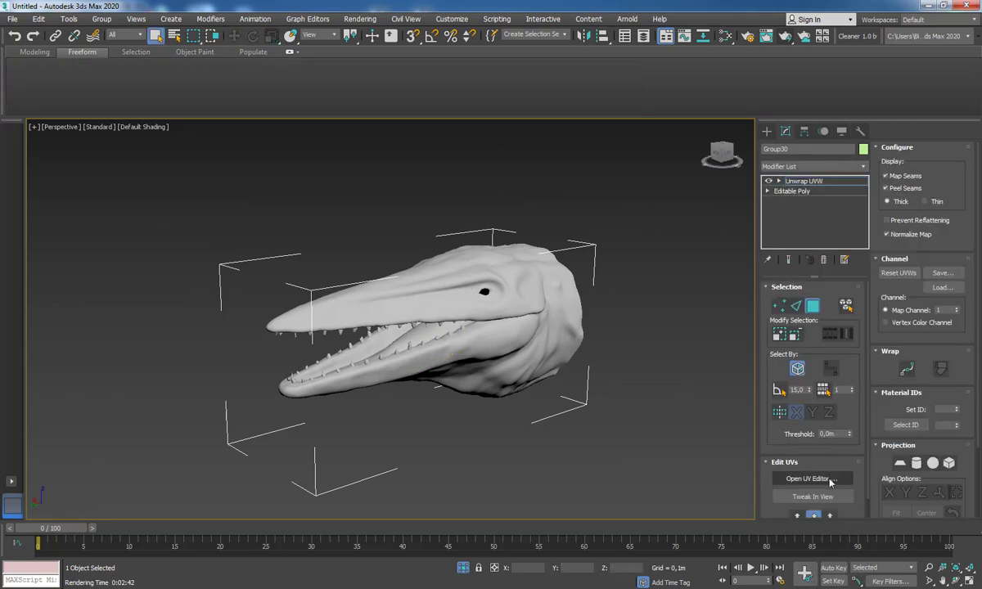
Step: Open the UV editor for the low-poly head and apply flatten mapping to its UVs
click(828, 478)
click(115, 67)
click(139, 82)
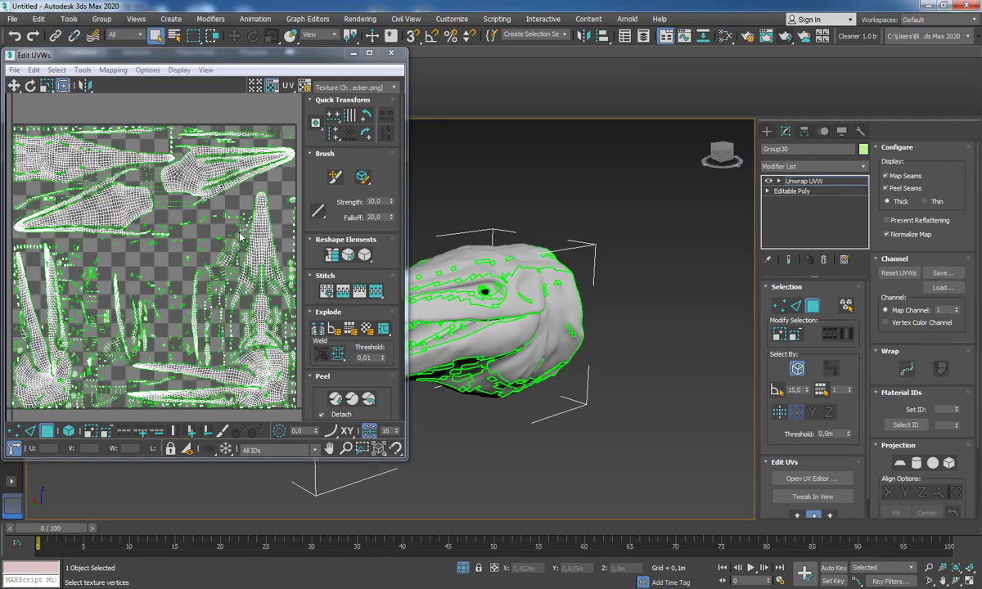
scroll(310, 233, down, 5)
scroll(310, 233, down, 1)
click(317, 332)
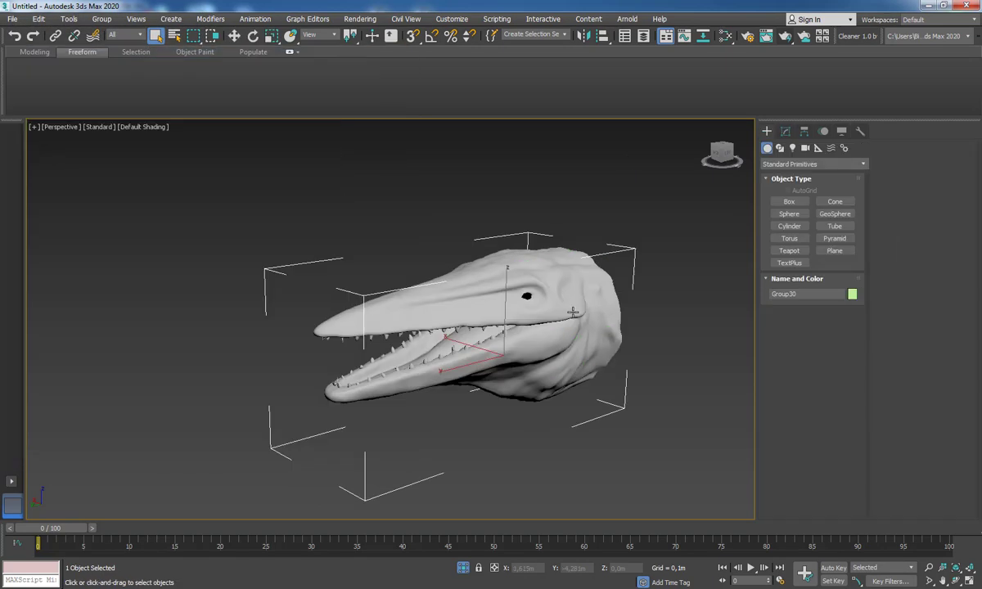
Step: Export the unwrapped head as OBJ with quad faces, overwriting golovaLow in the exp folder
key(ctrl+e)
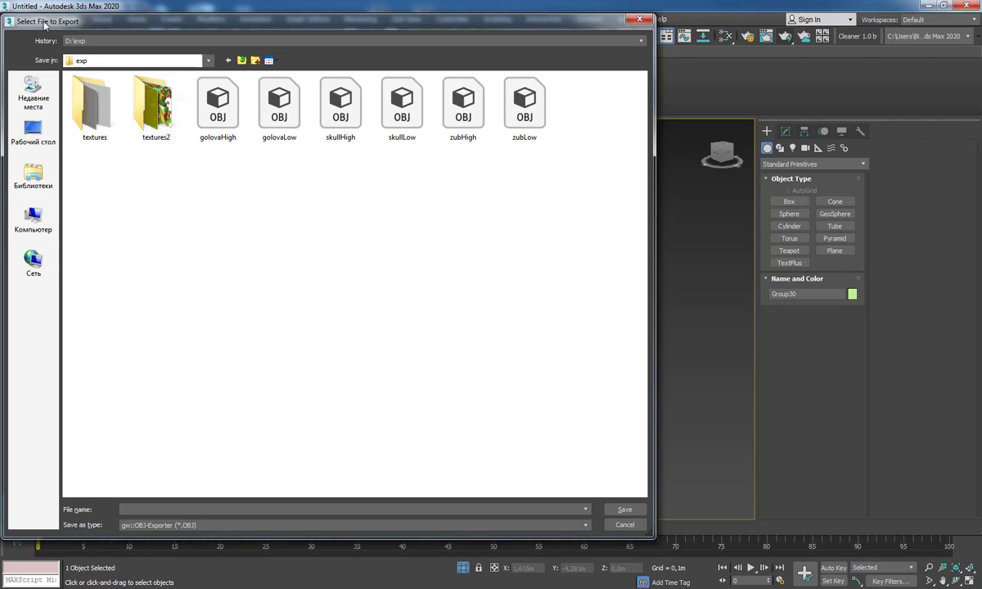
double_click(279, 105)
key(Return)
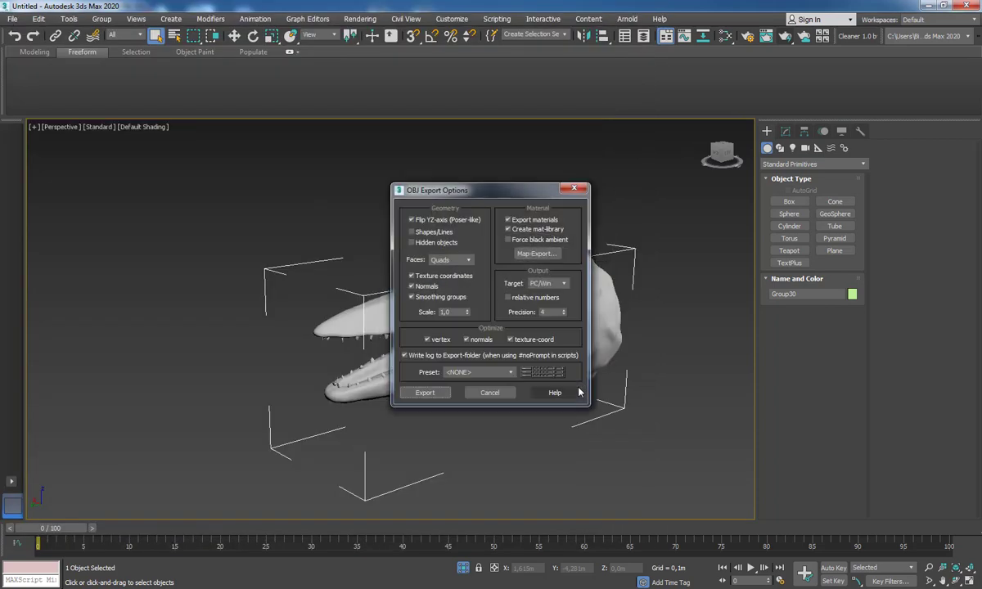
click(425, 393)
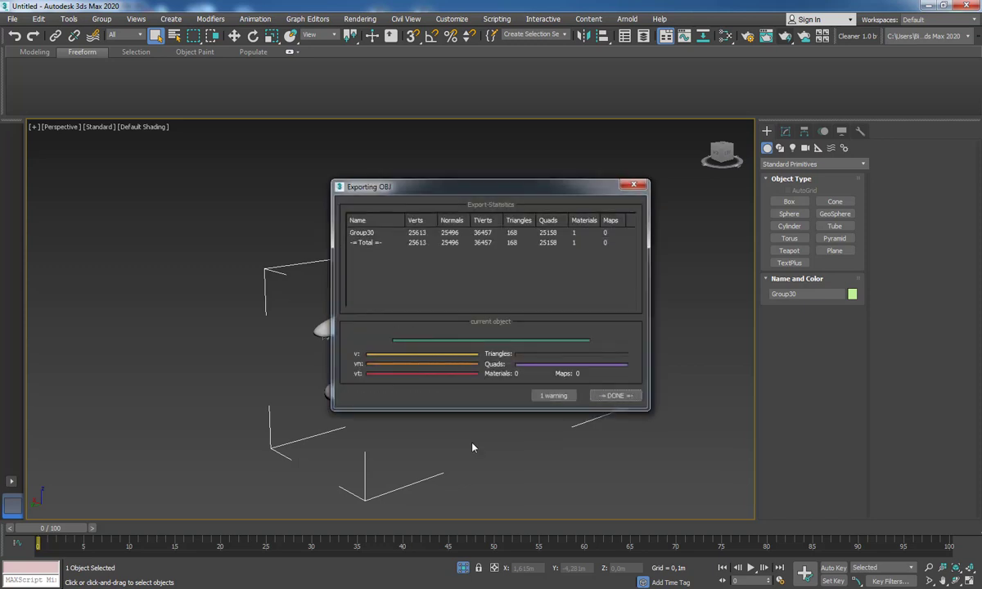
click(616, 397)
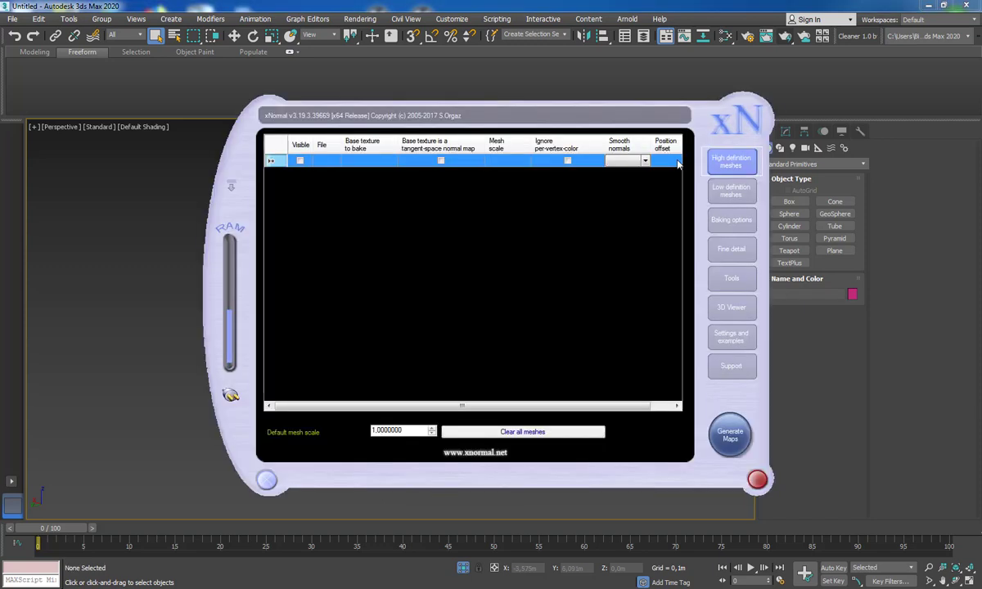
Step: In xNormal, add golovaHigh.obj to the high definition meshes
right_click(334, 161)
click(335, 164)
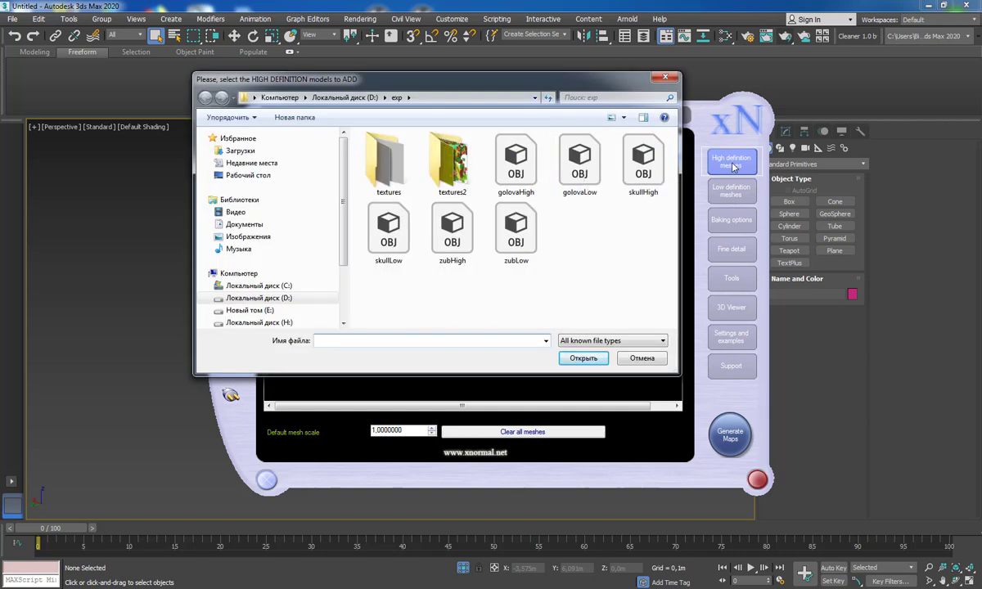
double_click(524, 174)
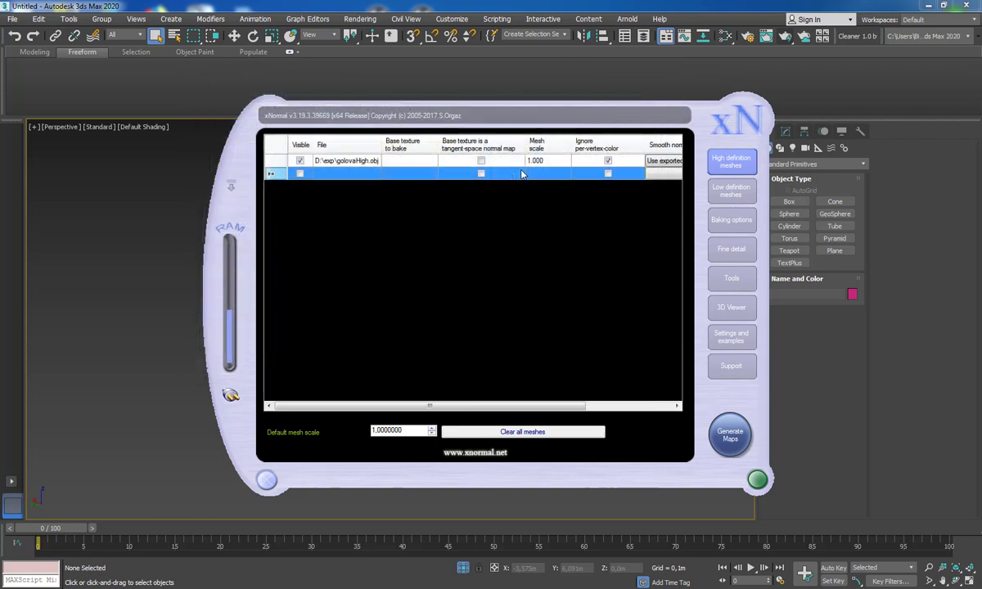
Step: Assign the HeadColourA image as the base texture to bake for the golovaHigh mesh
click(405, 161)
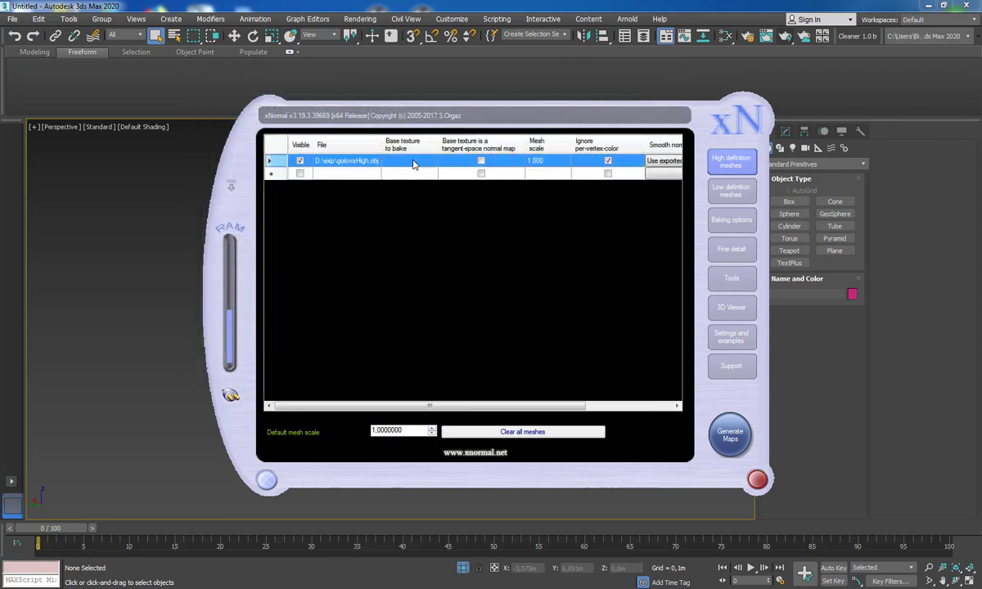
right_click(412, 161)
click(441, 187)
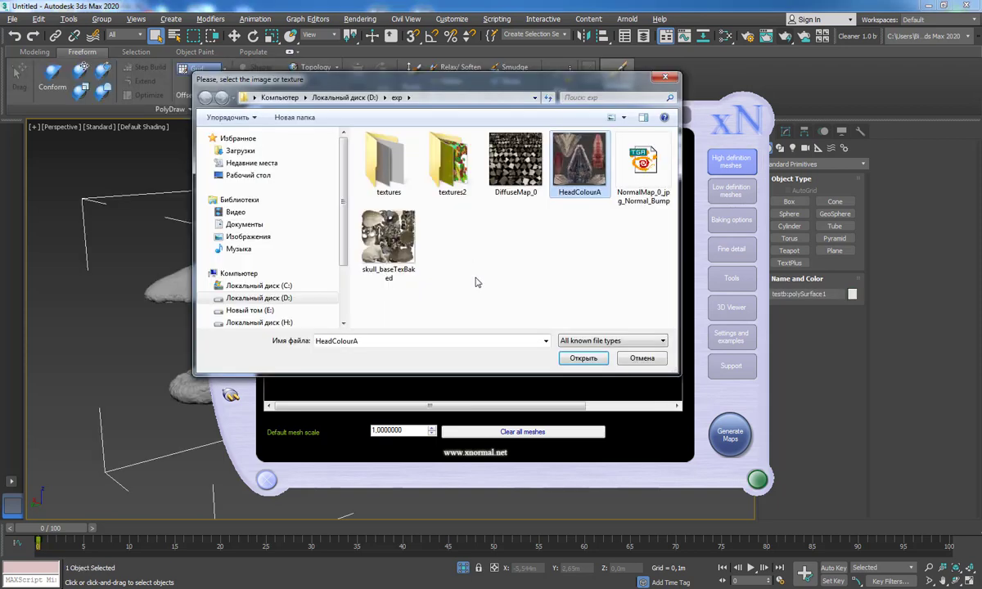
double_click(582, 170)
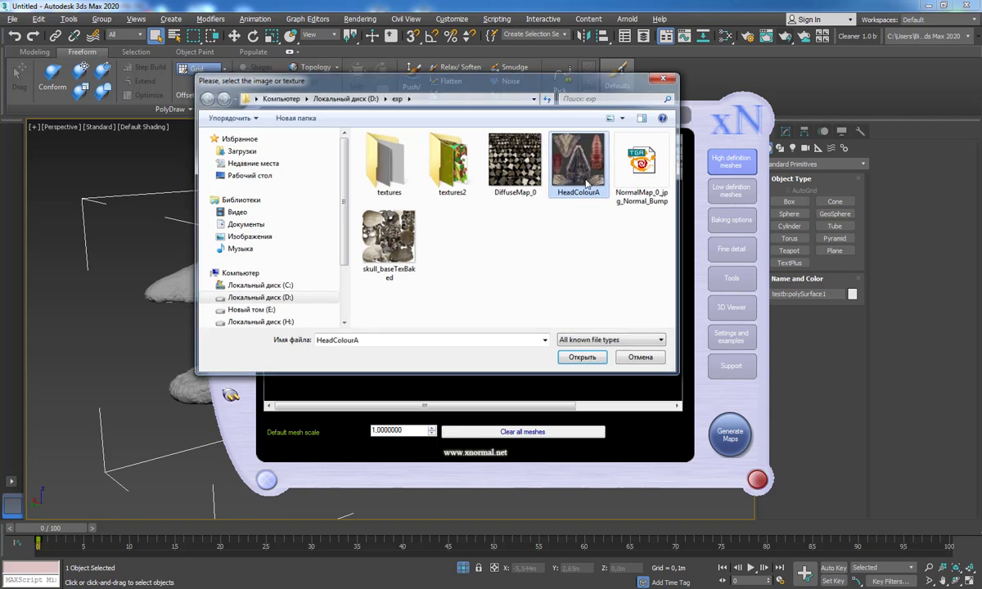
Step: Add golovaLow.OBJ to the low definition meshes
click(735, 196)
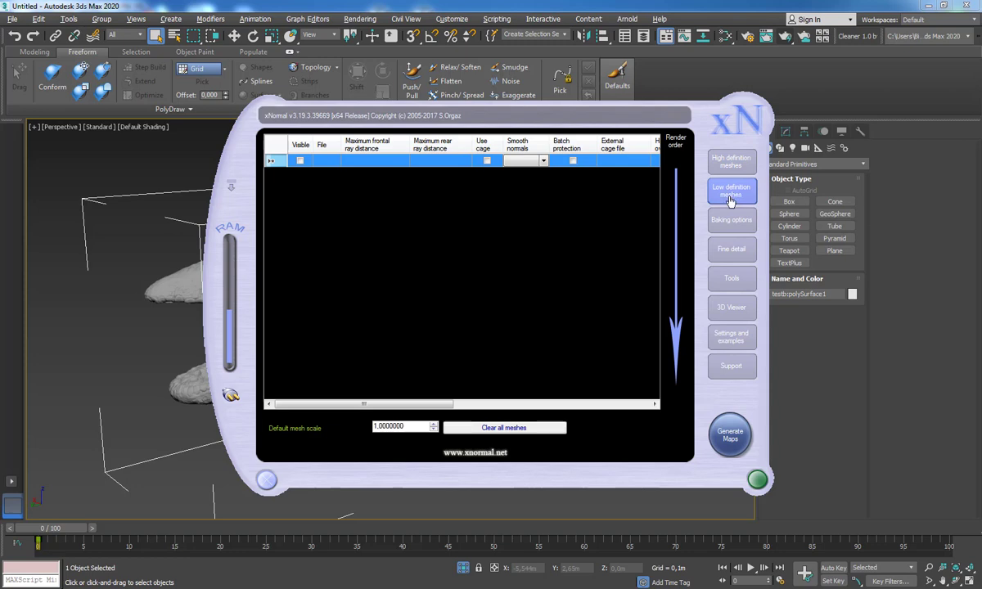
right_click(378, 163)
click(413, 170)
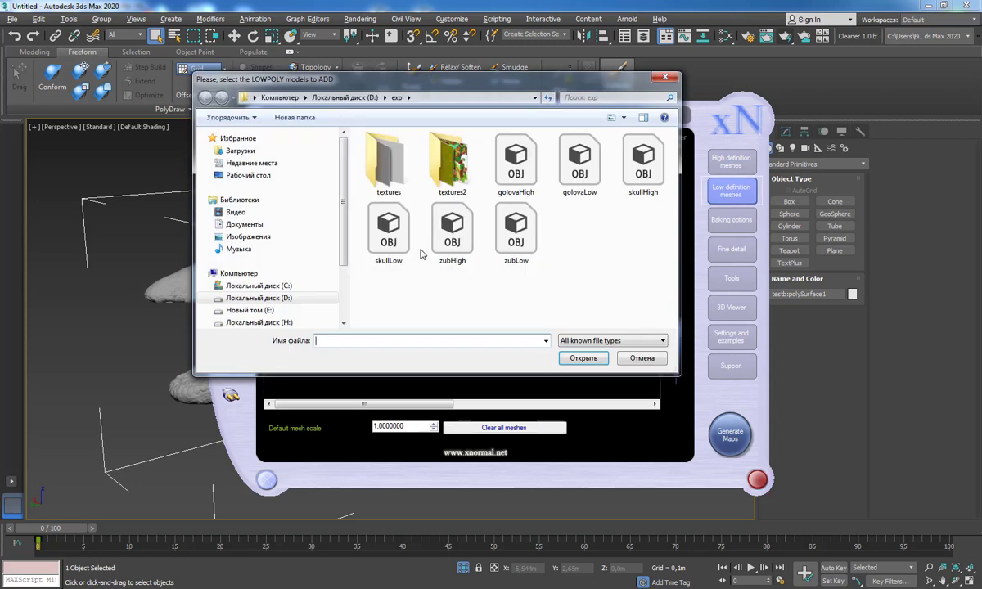
double_click(579, 163)
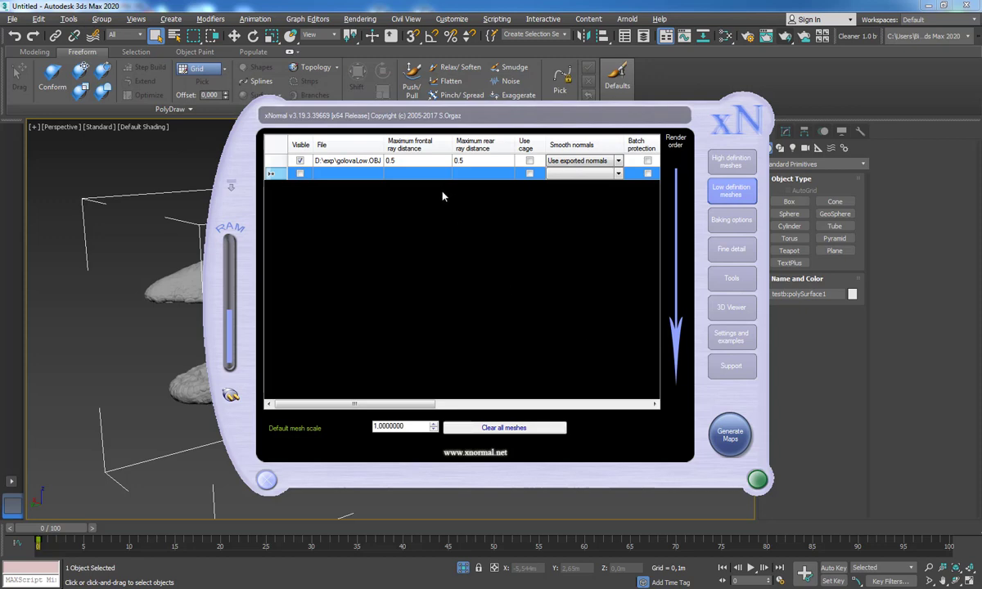
Step: Set the golovaLow mesh's maximum frontal and rear ray distances to 1 and choose its smooth normals mode
click(403, 165)
click(393, 162)
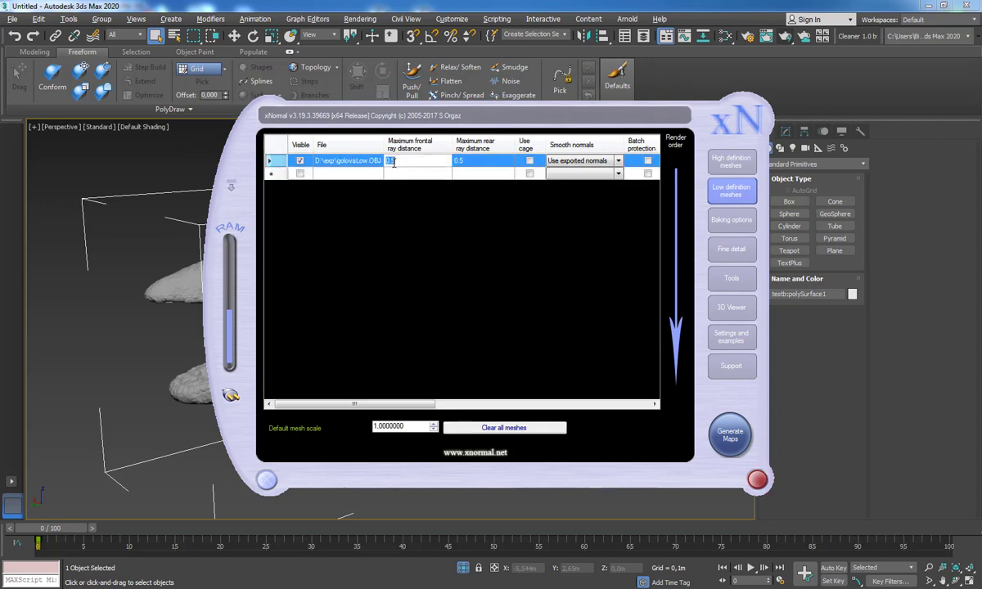
text(1)
click(461, 163)
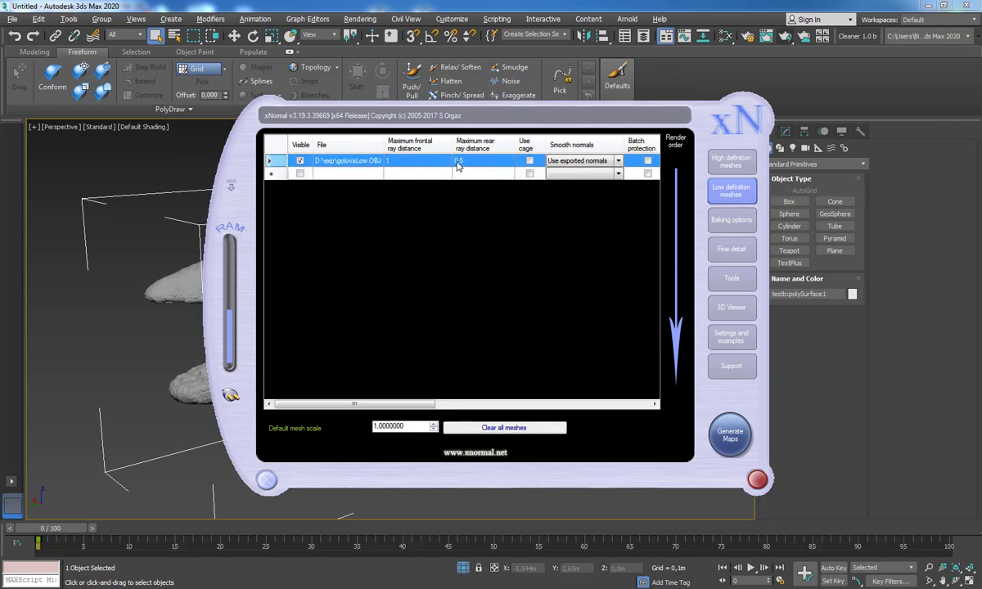
click(461, 162)
text(1)
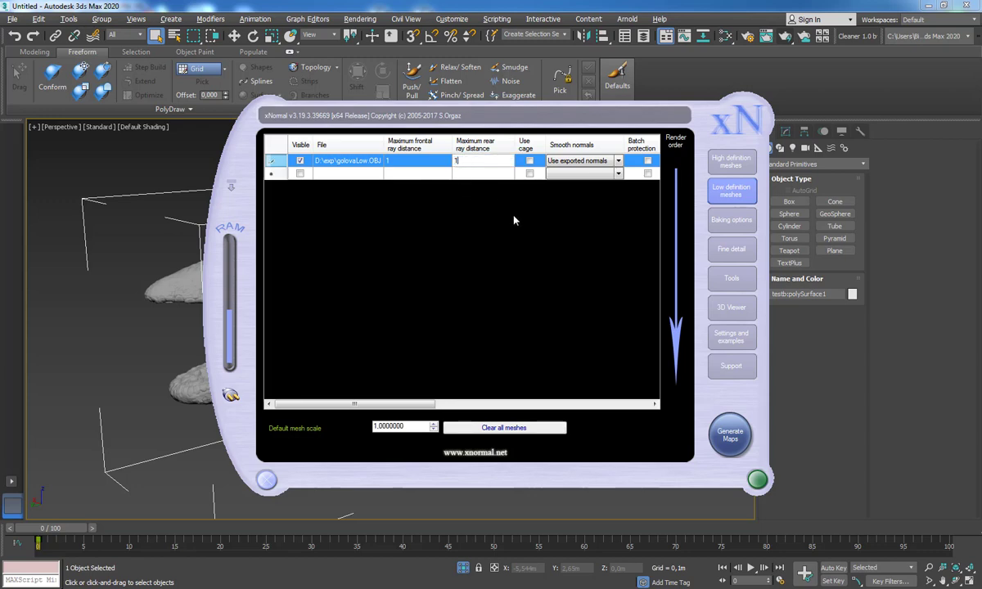
click(617, 163)
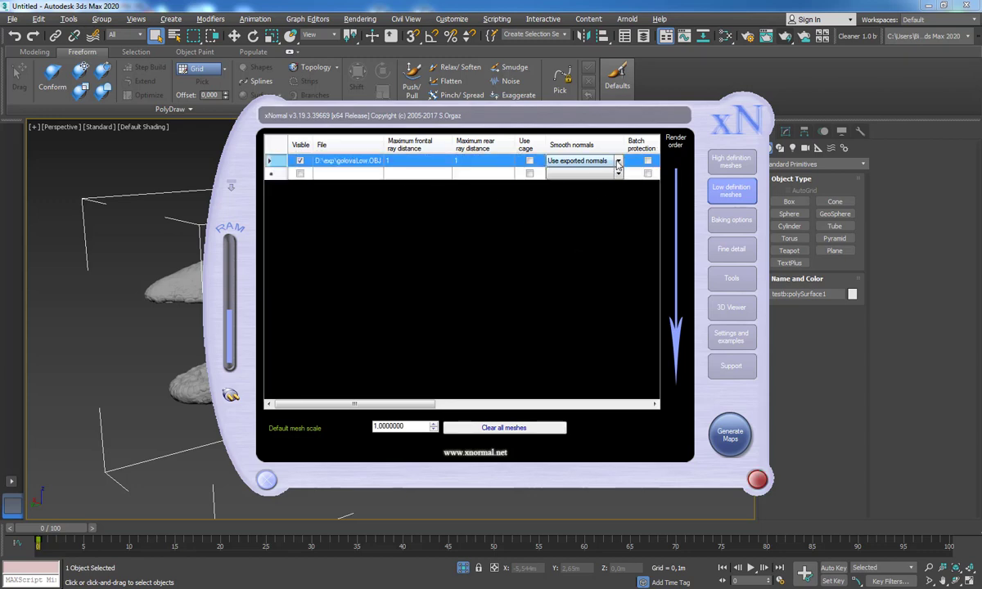
click(618, 163)
click(577, 178)
Step: In the baking options, set the output file to golova in JPG format in the exp folder
click(731, 219)
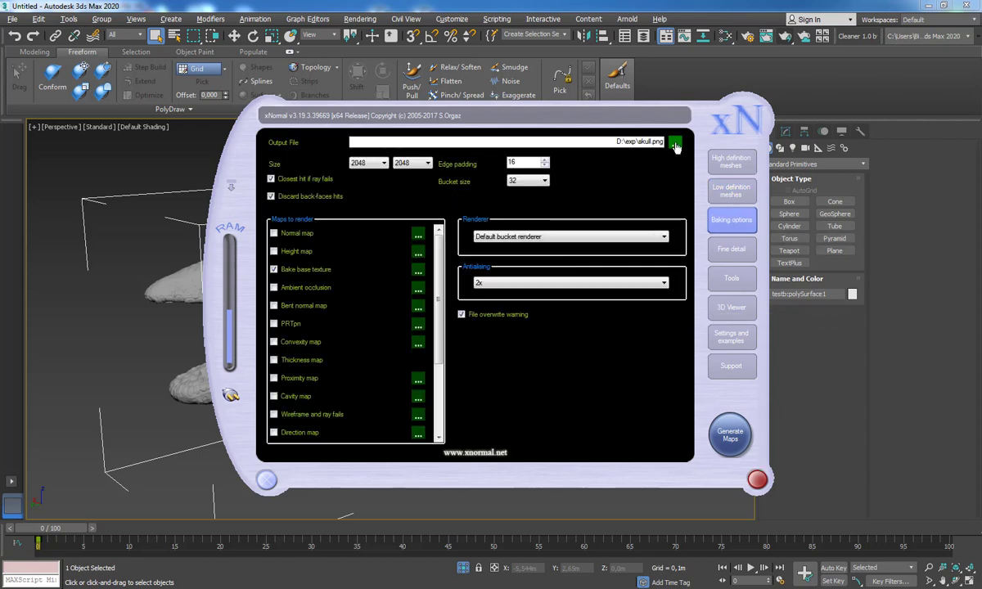
click(675, 142)
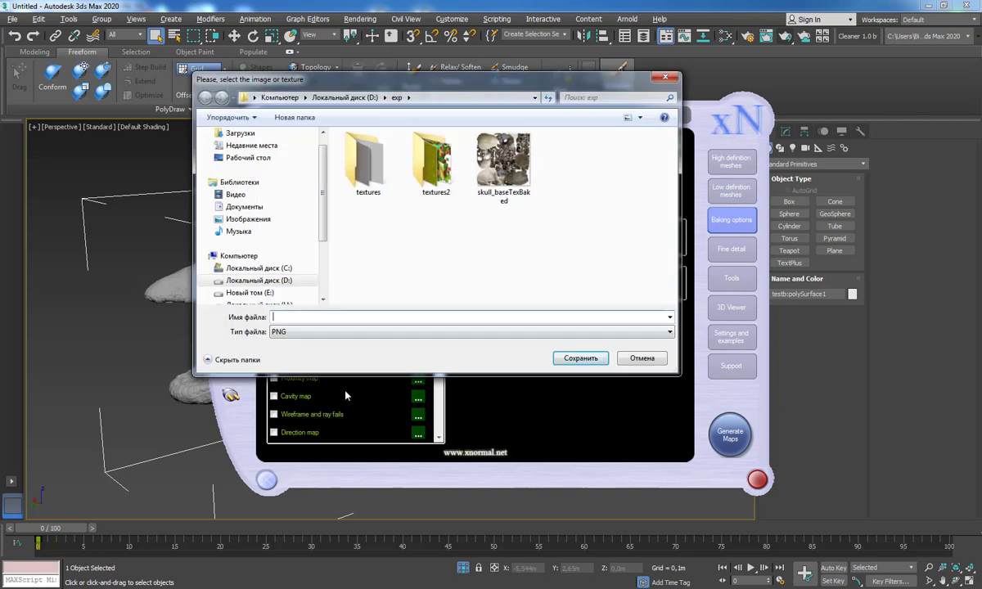
text(golova)
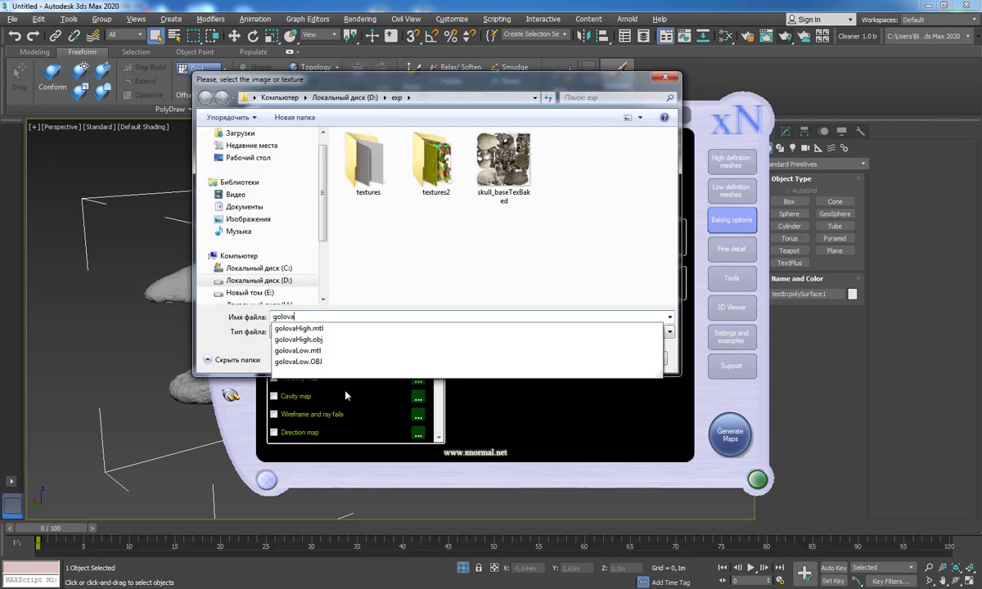
click(374, 343)
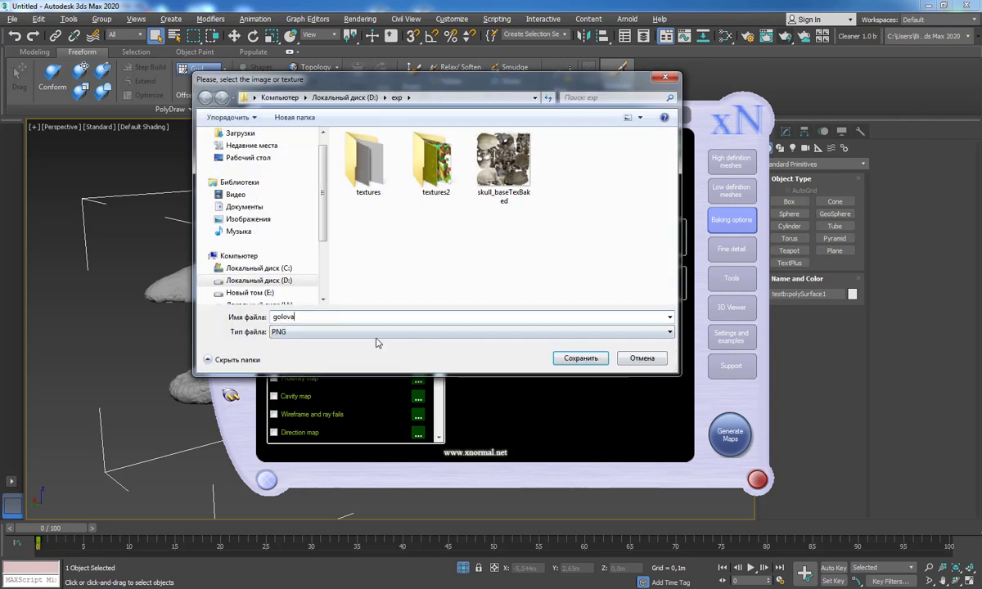
click(360, 334)
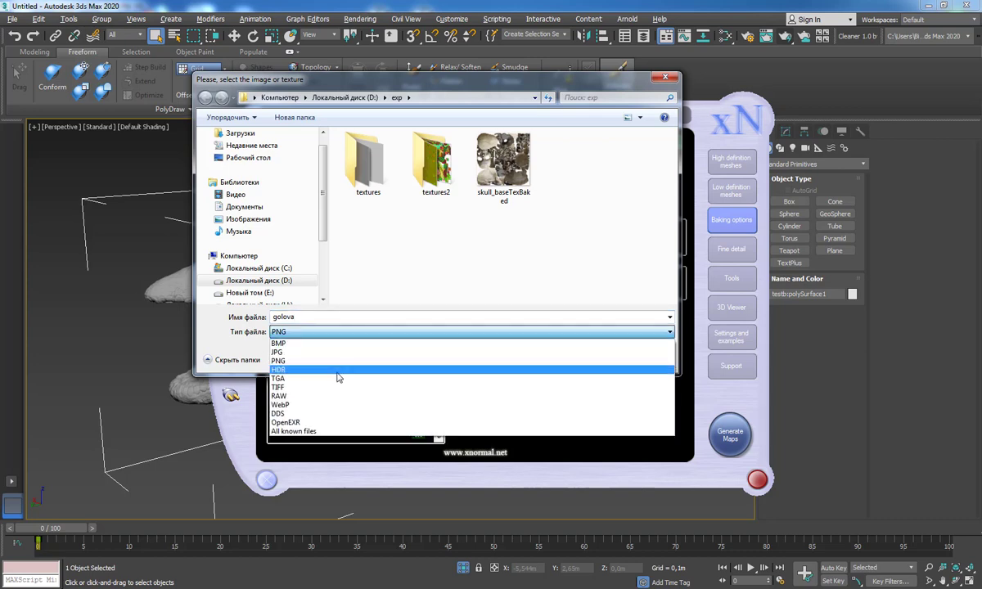
click(310, 354)
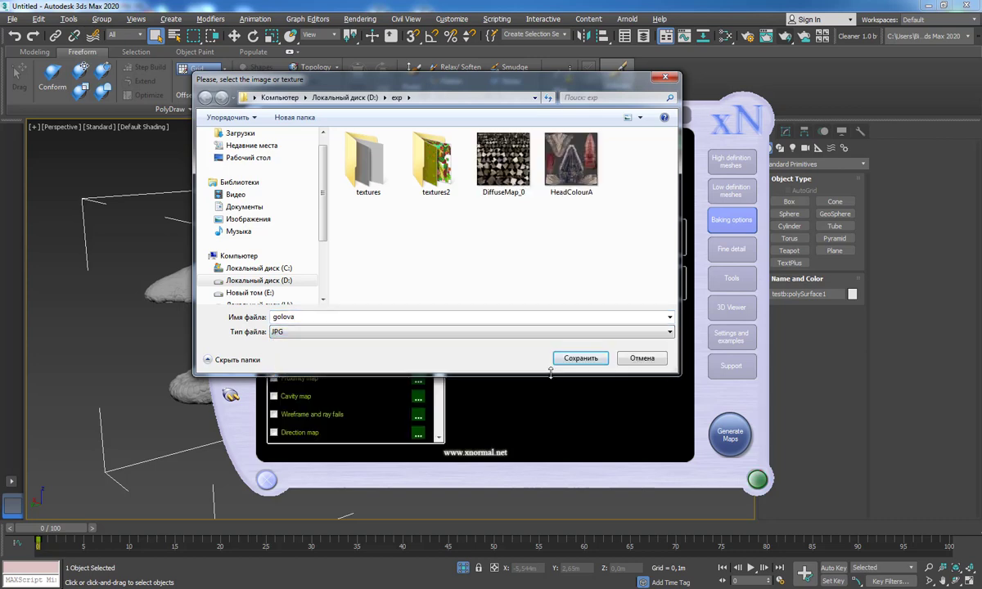
click(580, 358)
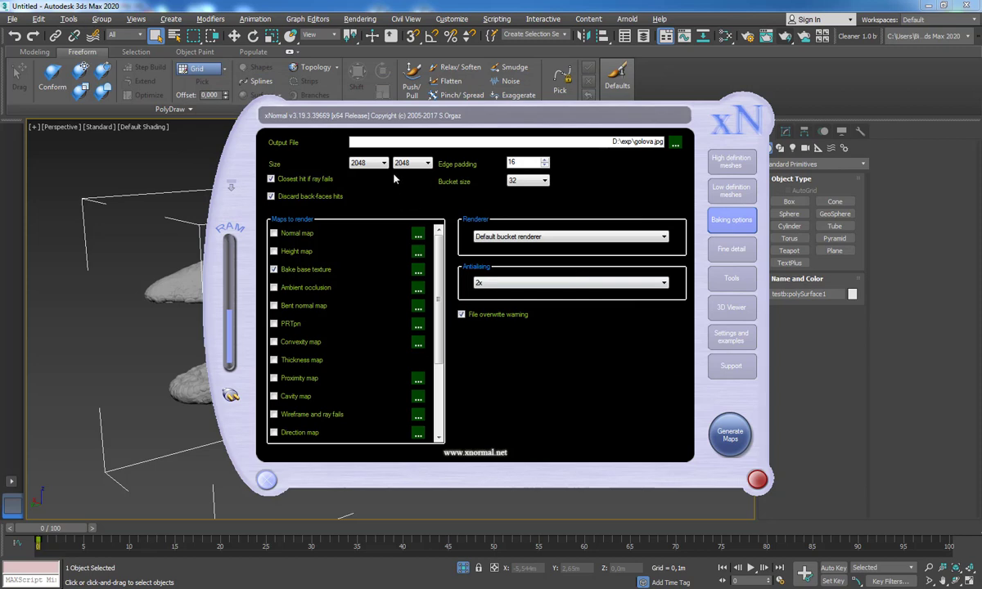
Step: Set the baked map size to 1024 by 1024
click(382, 163)
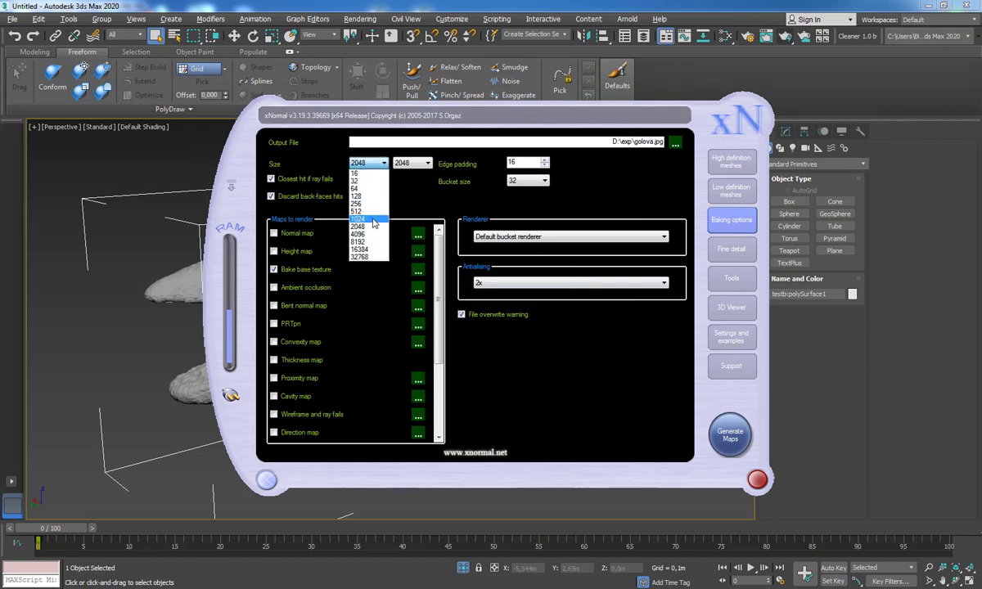
click(354, 209)
click(428, 163)
click(405, 209)
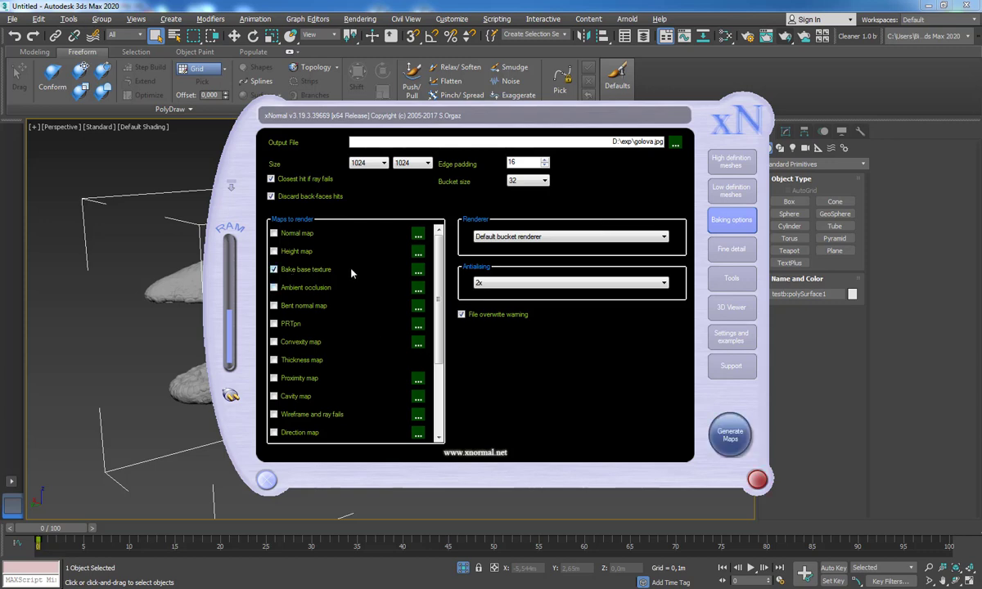
Step: Try to generate the baked base texture map
scroll(275, 282, down, 2)
scroll(274, 282, up, 2)
click(725, 439)
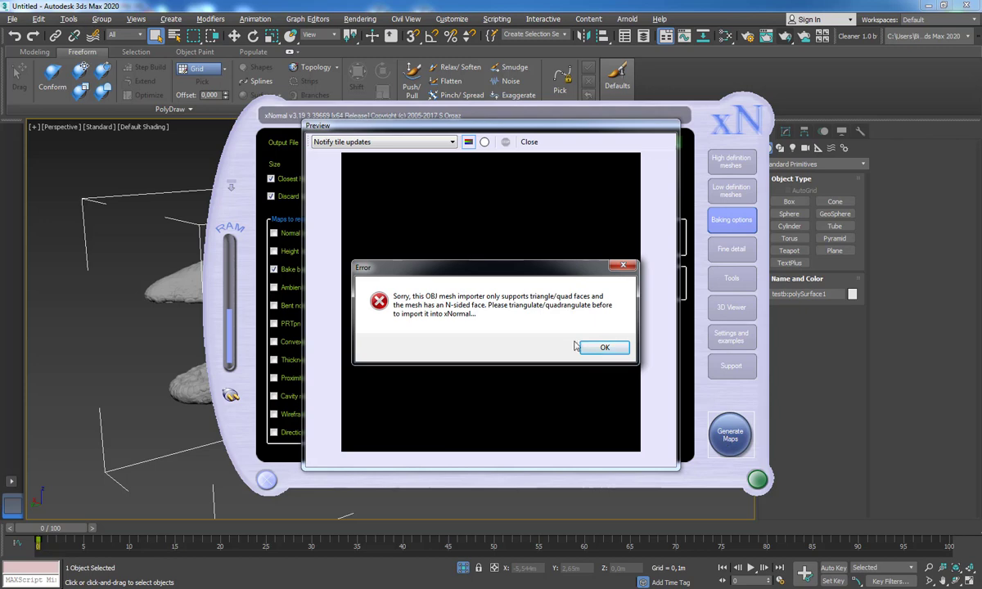
click(602, 347)
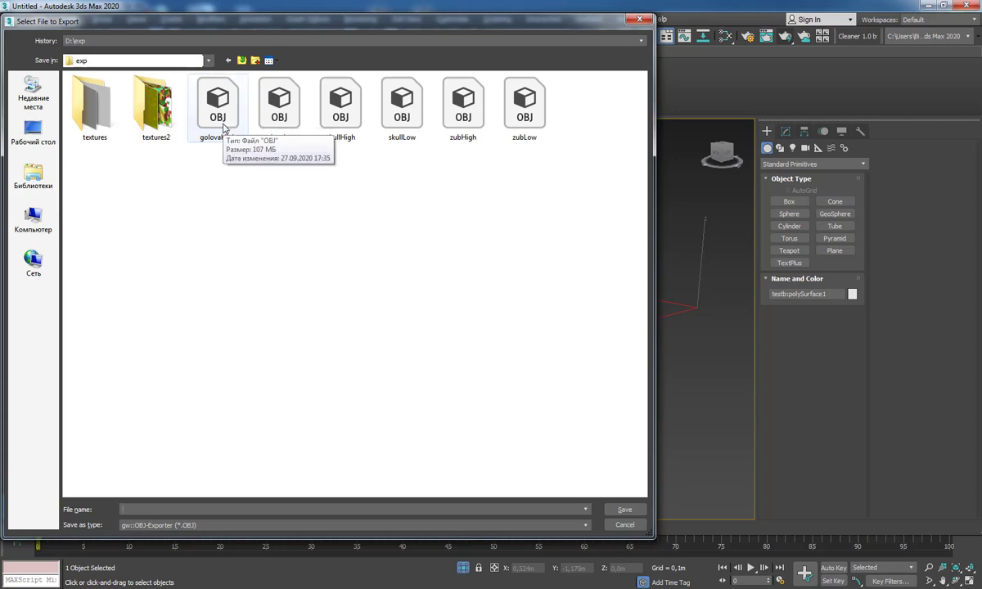
Step: In 3ds Max, export the high-poly head as OBJ with triangle faces, overwriting golovaHigh in the exp folder
double_click(219, 123)
click(513, 343)
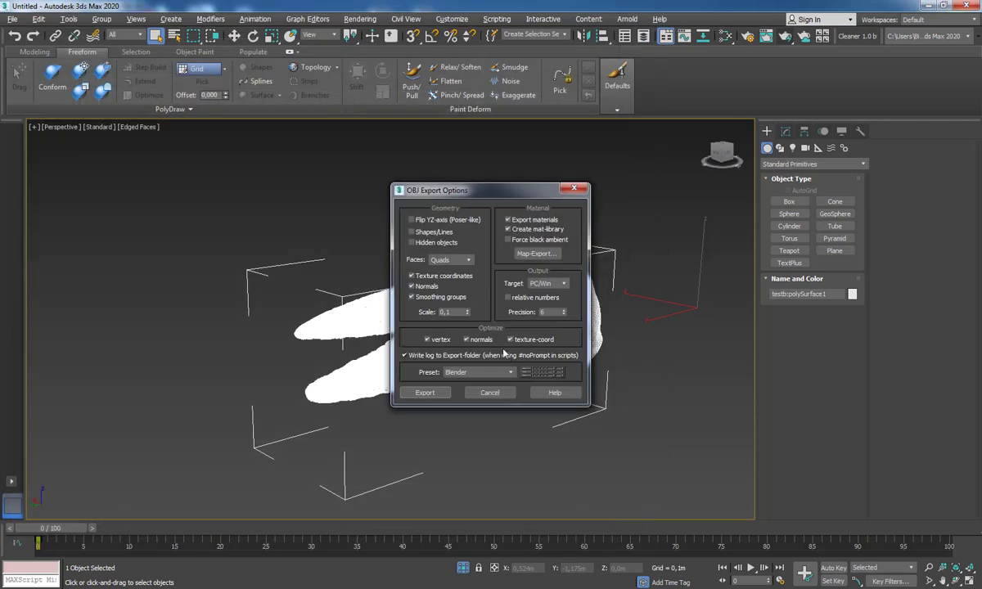
click(469, 260)
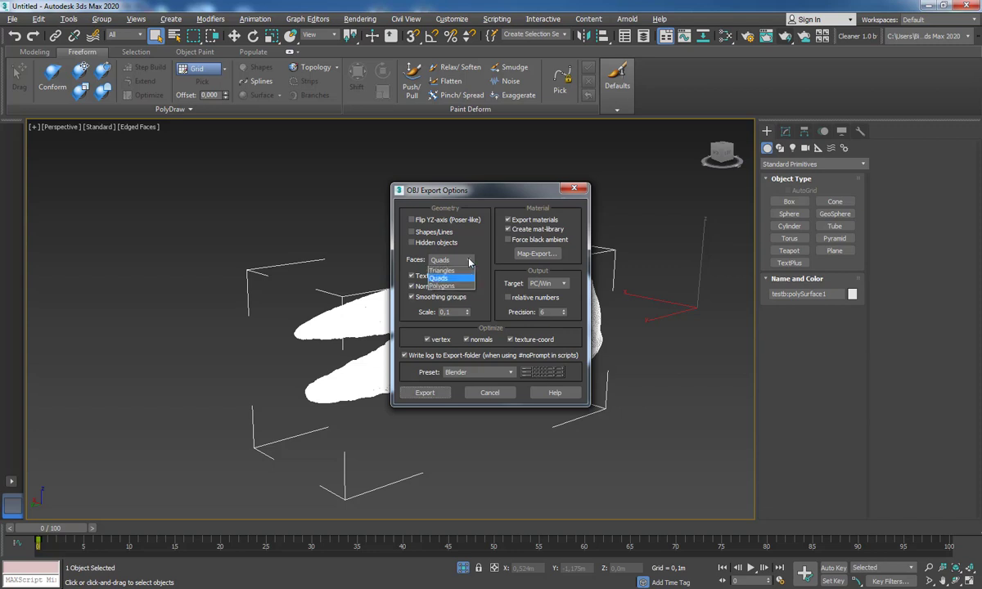
click(457, 275)
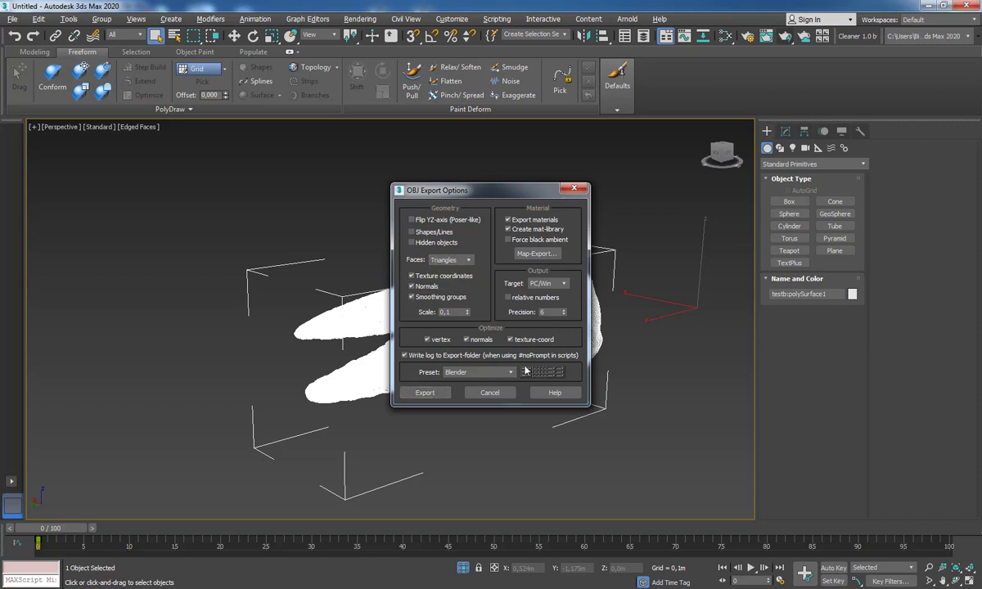
click(425, 391)
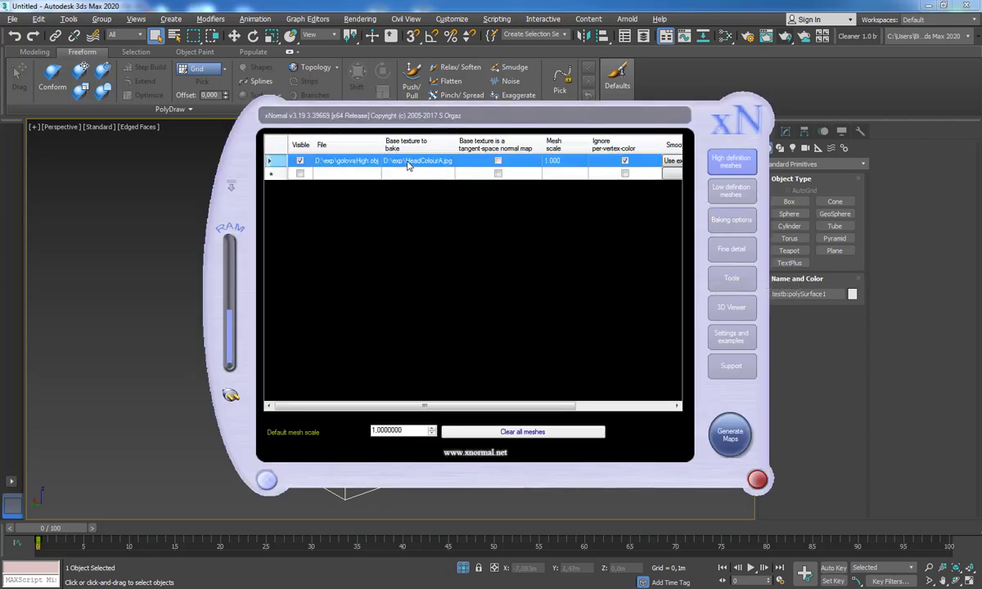
Step: In xNormal, remove the old golovaHigh entry from the high definition meshes and add the re-exported golovaHigh.obj
right_click(414, 164)
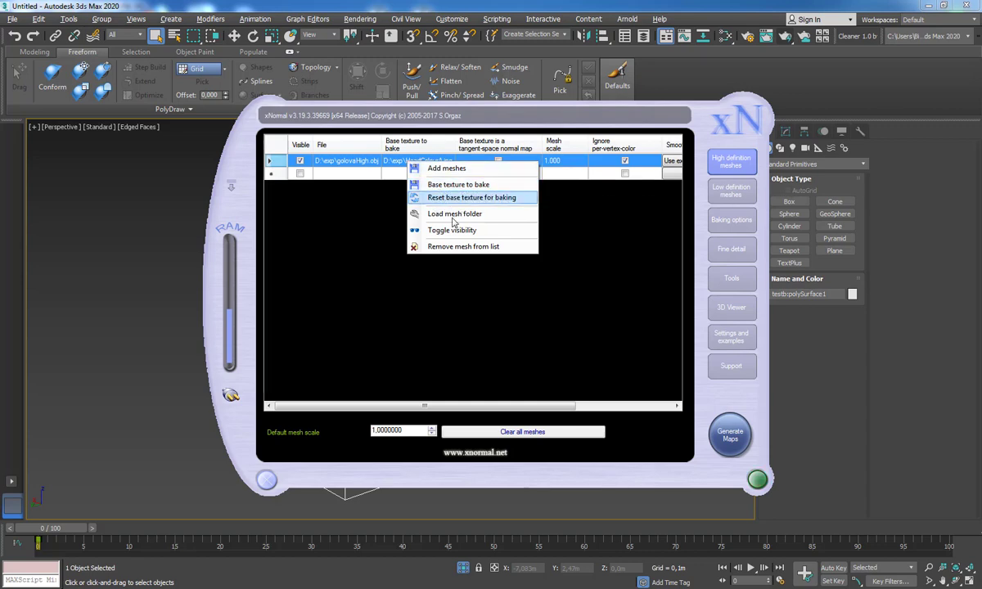
click(434, 247)
right_click(386, 162)
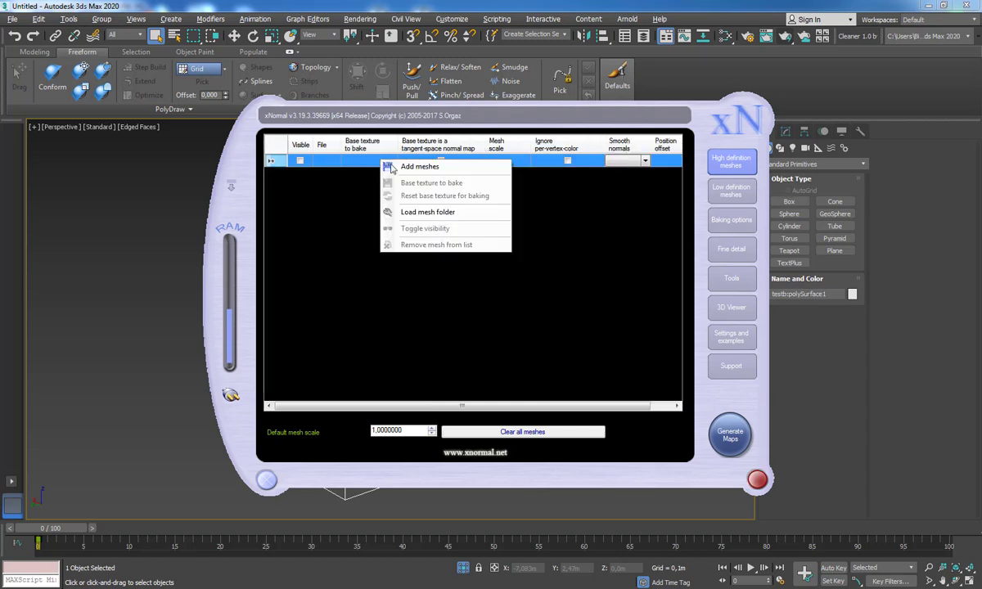
click(405, 166)
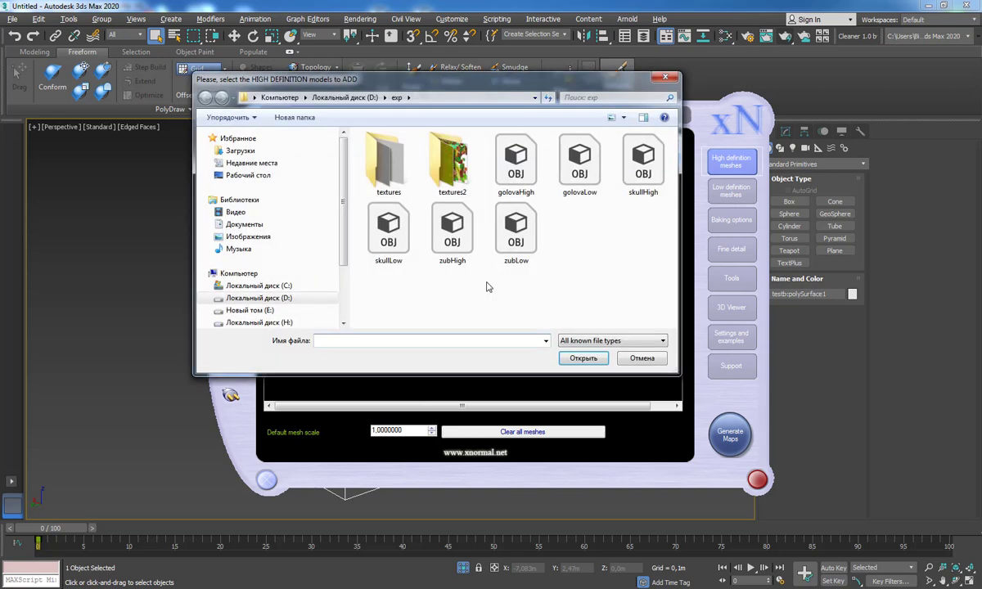
double_click(515, 160)
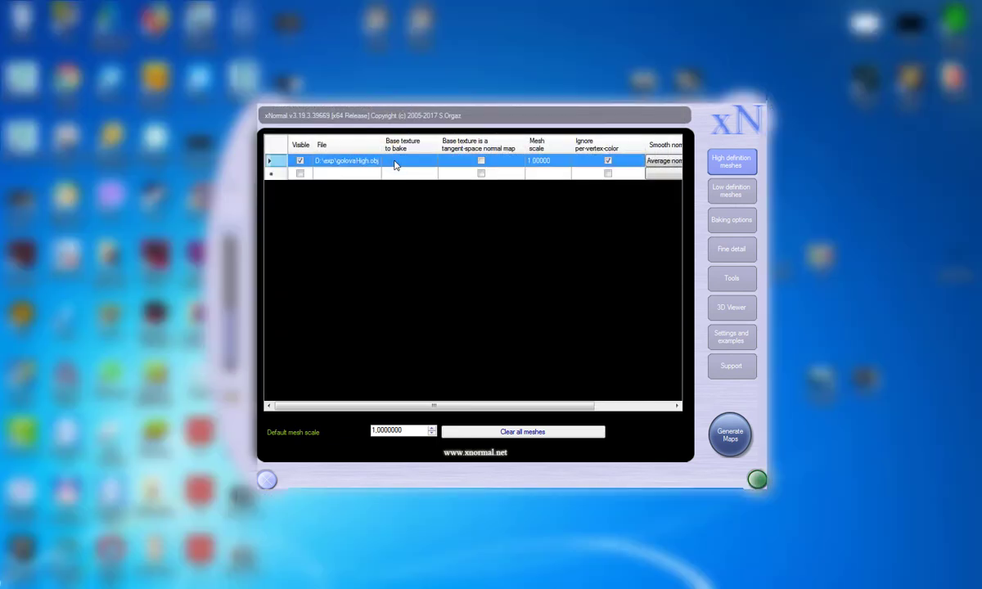
Step: Assign the HeadColourA image as golovaHigh's base texture to bake and generate the base texture map
right_click(395, 165)
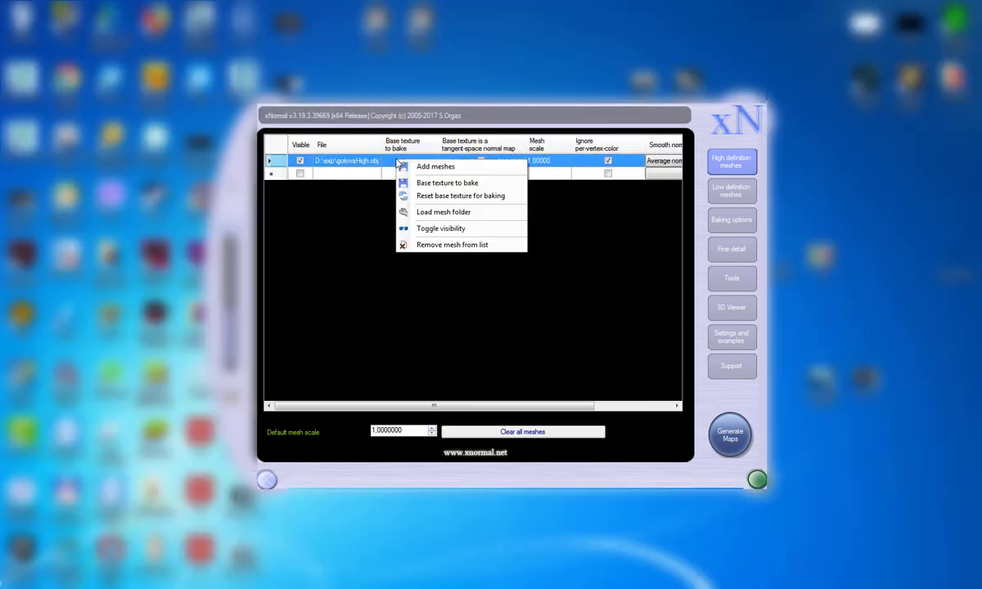
click(447, 183)
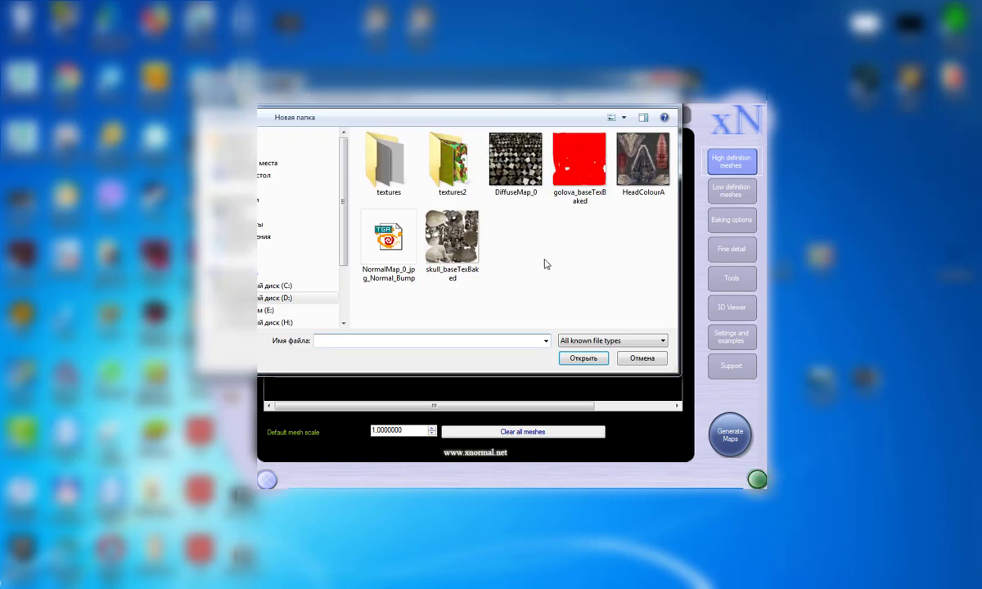
double_click(639, 156)
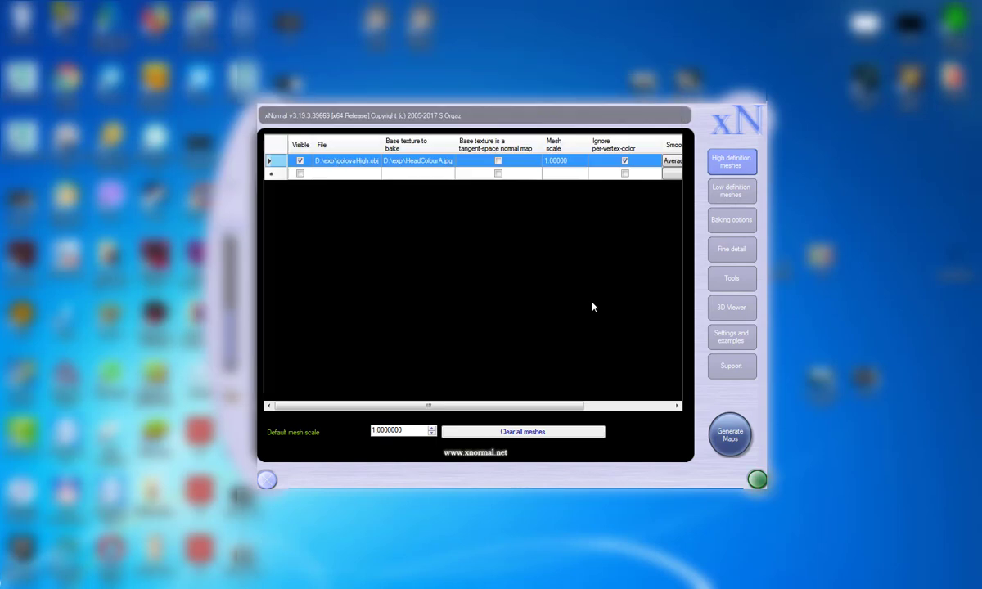
click(728, 436)
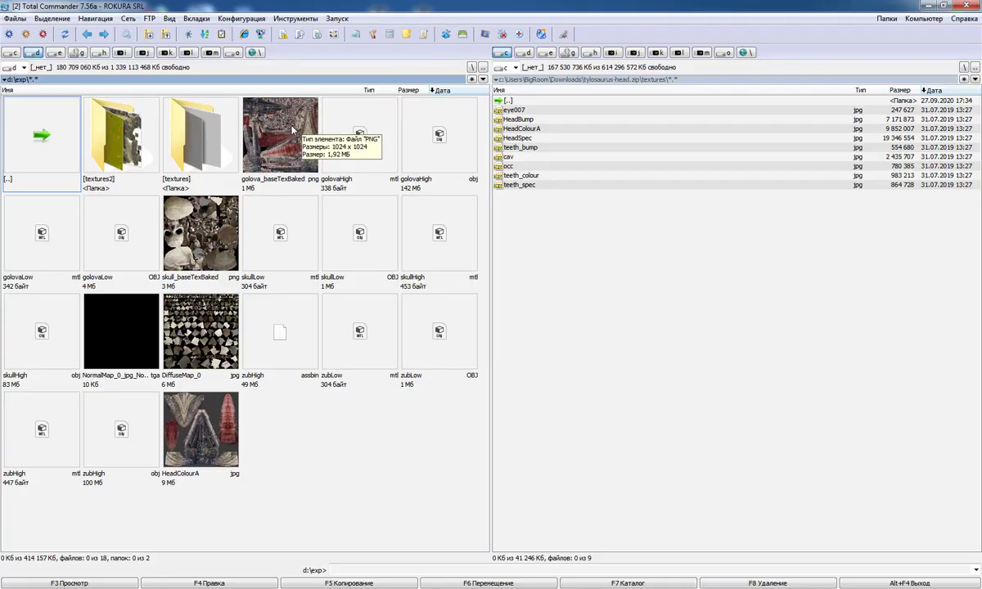
Step: Apply the golova_baseTexBaked image from the exp folder to the low-poly head in 3ds Max and inspect it without edged faces
click(278, 135)
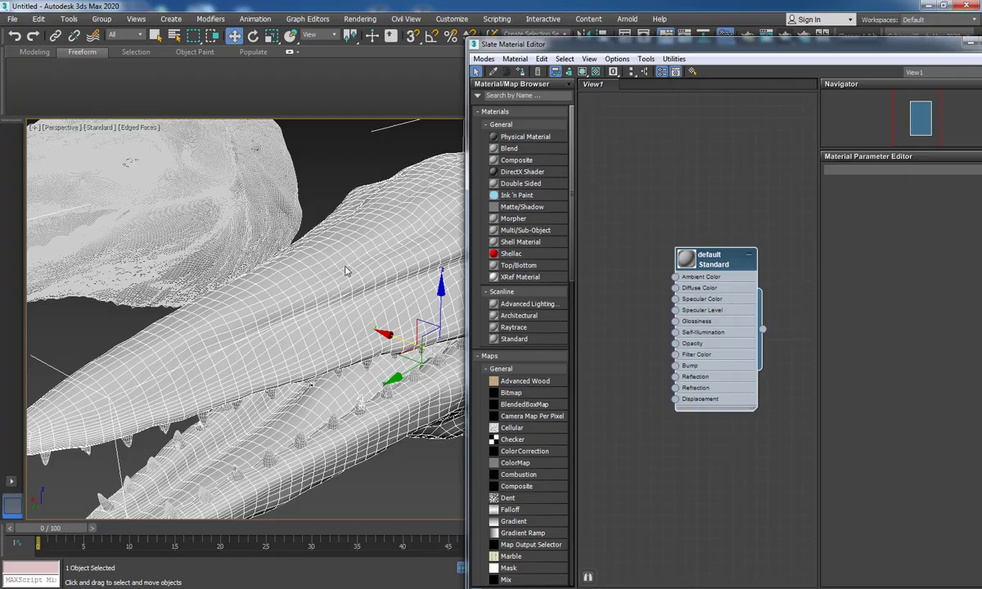
drag(346, 271, 358, 319)
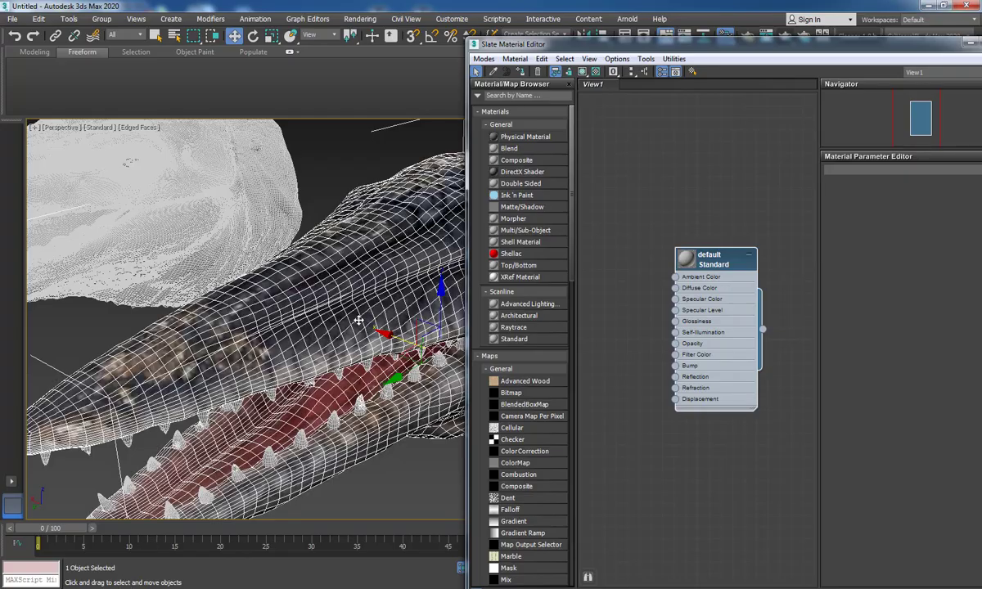
scroll(343, 294, down, 3)
key(F4)
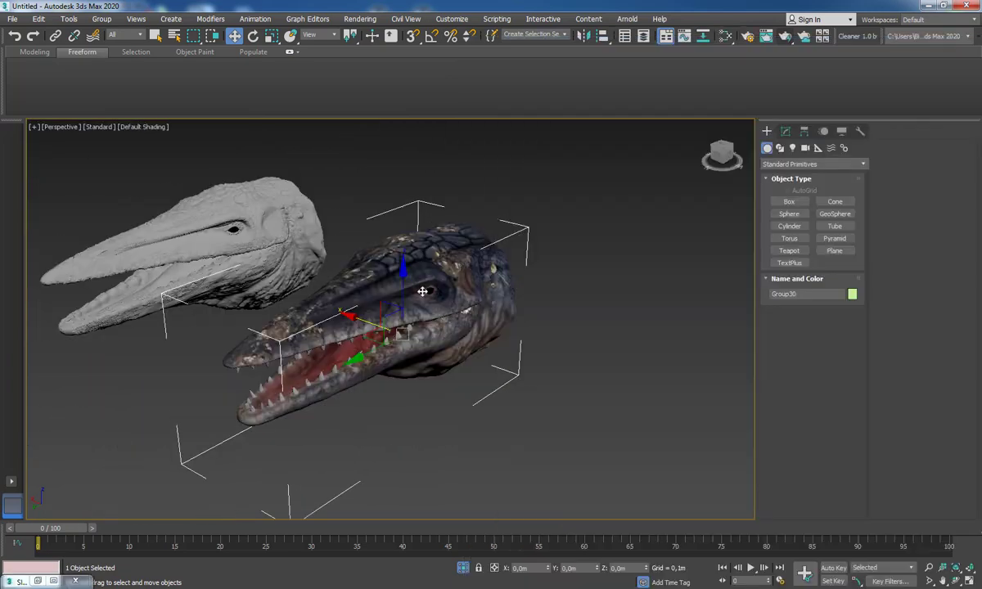
scroll(413, 284, up, 3)
alt+middle_drag(414, 284, 521, 294)
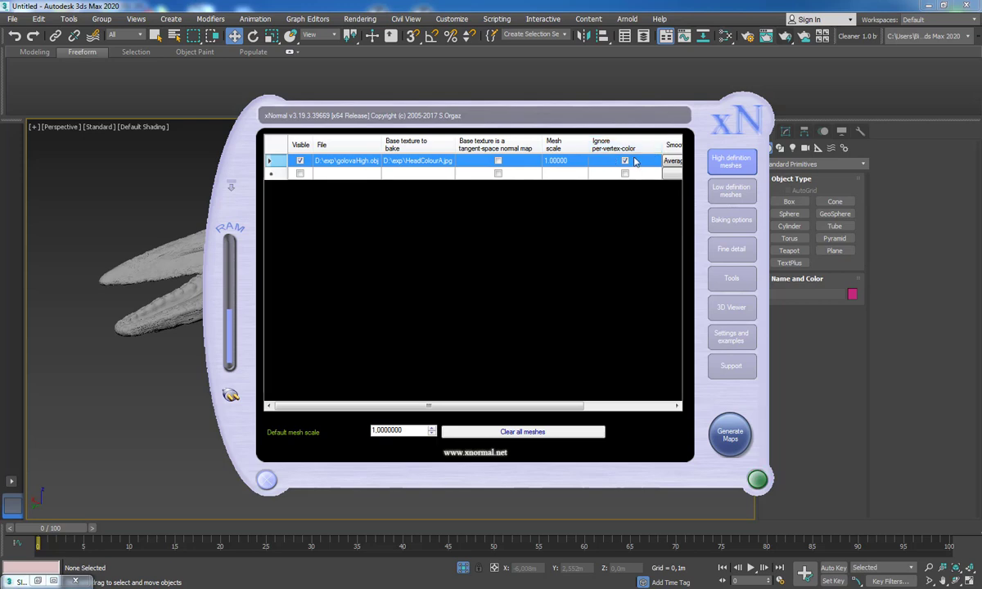
Step: In xNormal, enable the normal and ambient occlusion maps, disable the base texture bake, and generate the maps
click(731, 219)
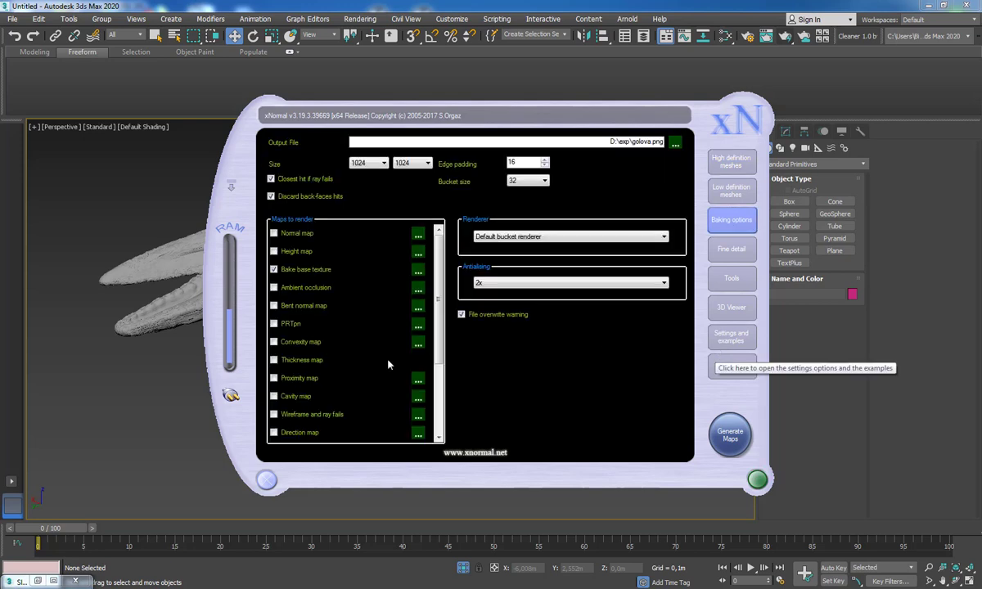
click(274, 234)
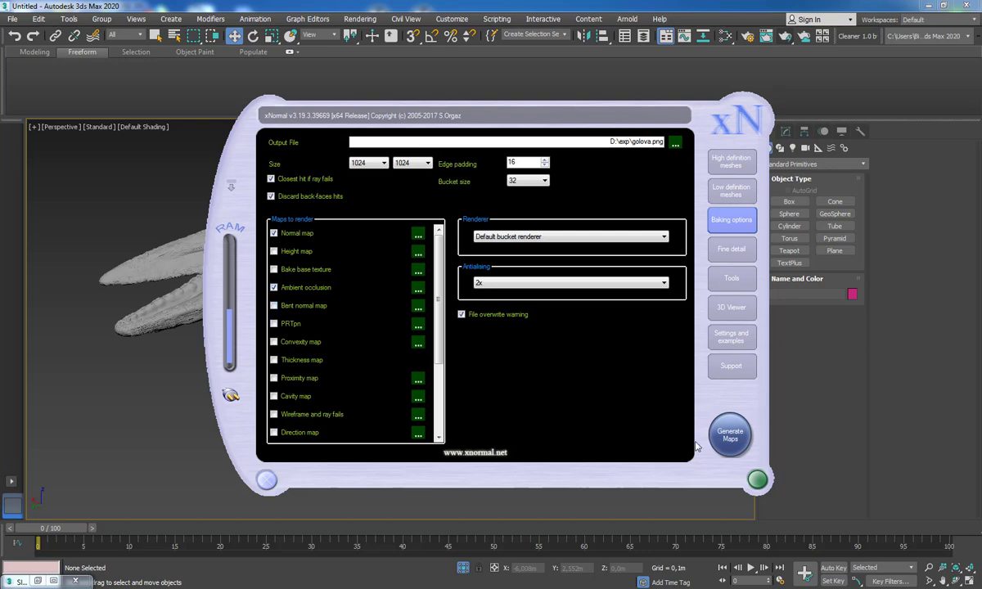
click(727, 436)
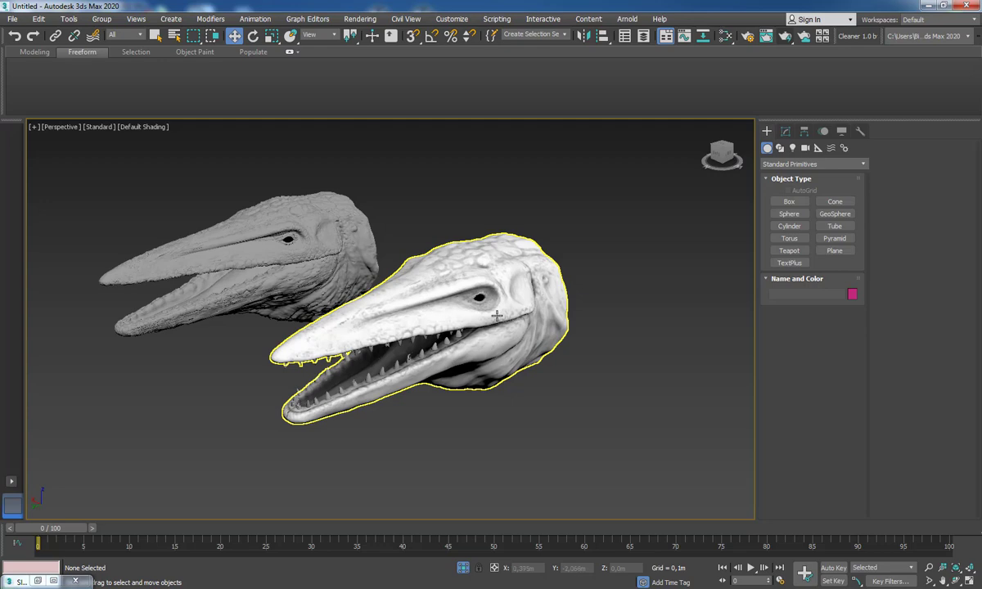
Step: Apply the golova_normals image from the exp folder to the low-poly head in 3ds Max and show edged faces
scroll(502, 293, up, 4)
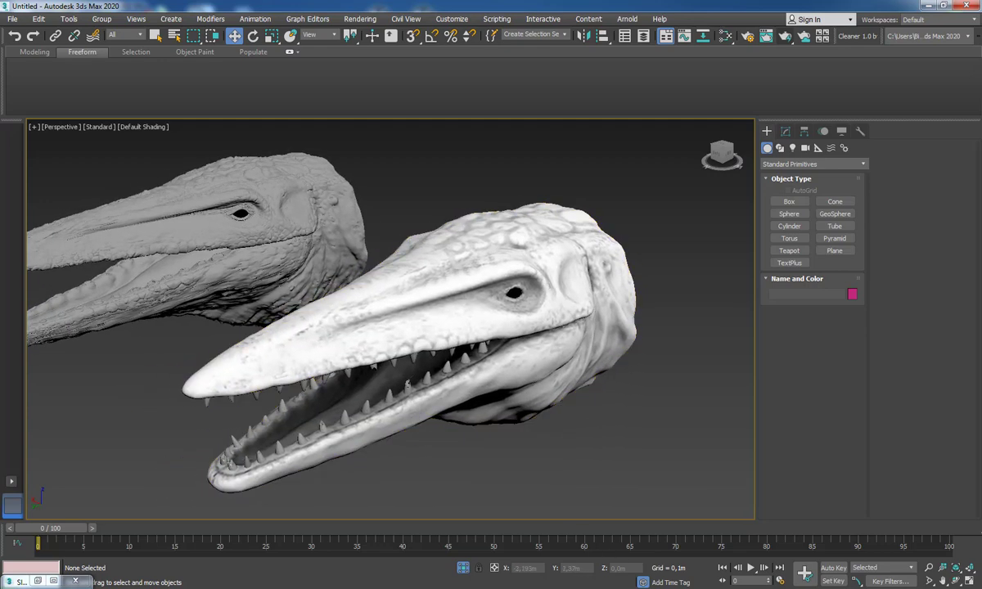
mouse_move(622, 587)
click(628, 520)
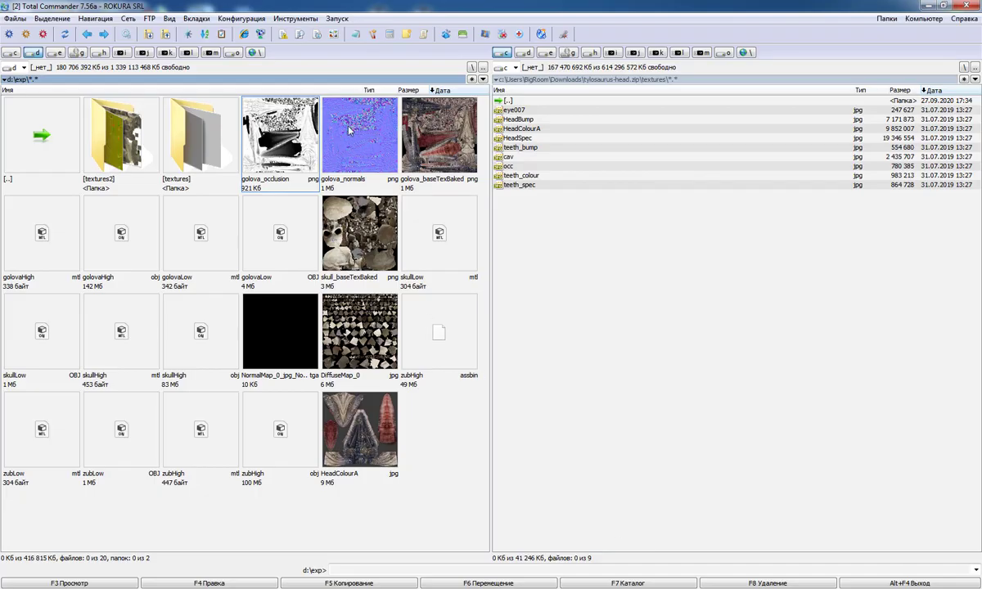
key(alt+Tab)
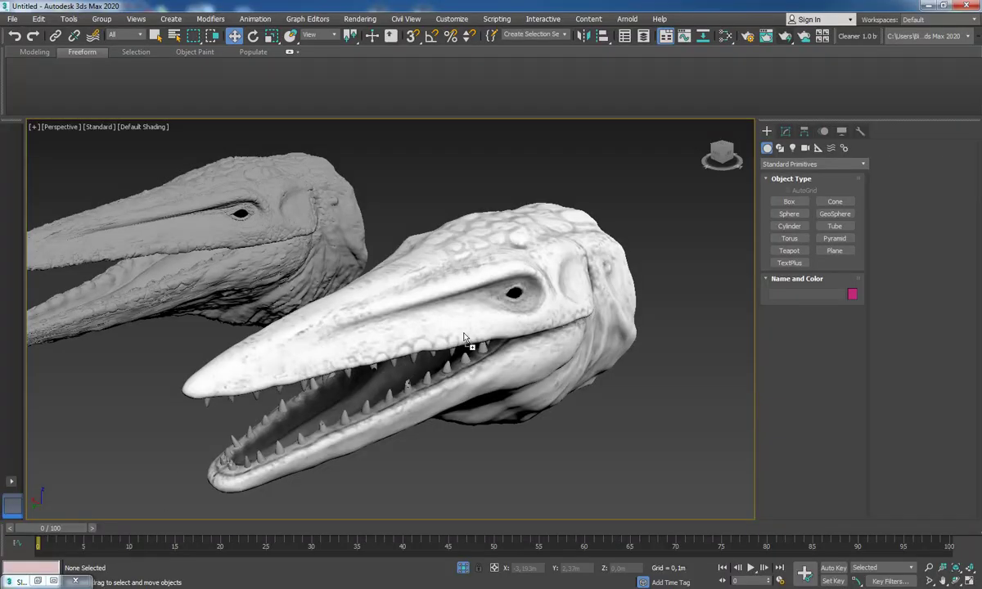
drag(463, 336, 464, 336)
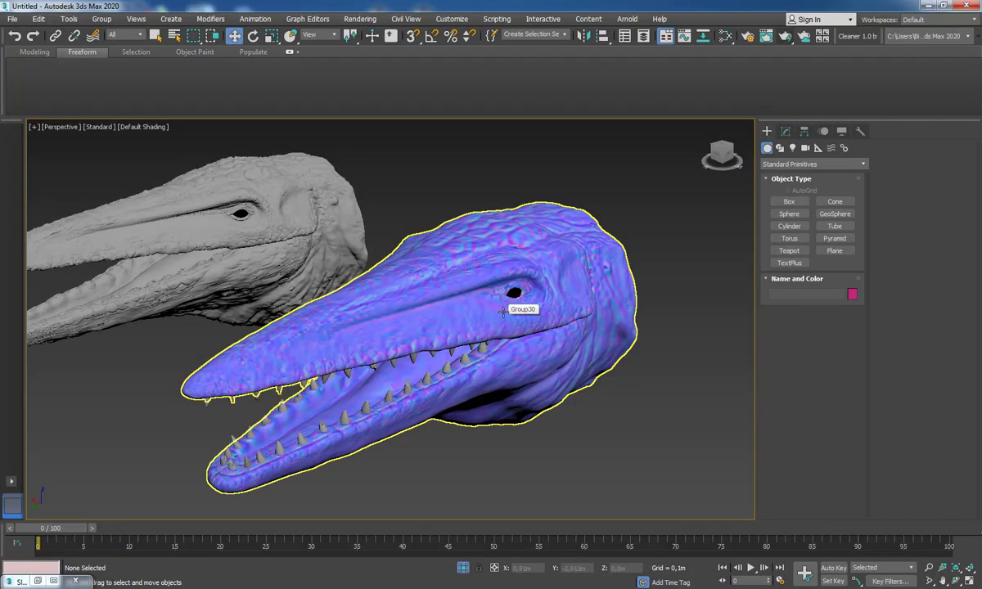
key(F4)
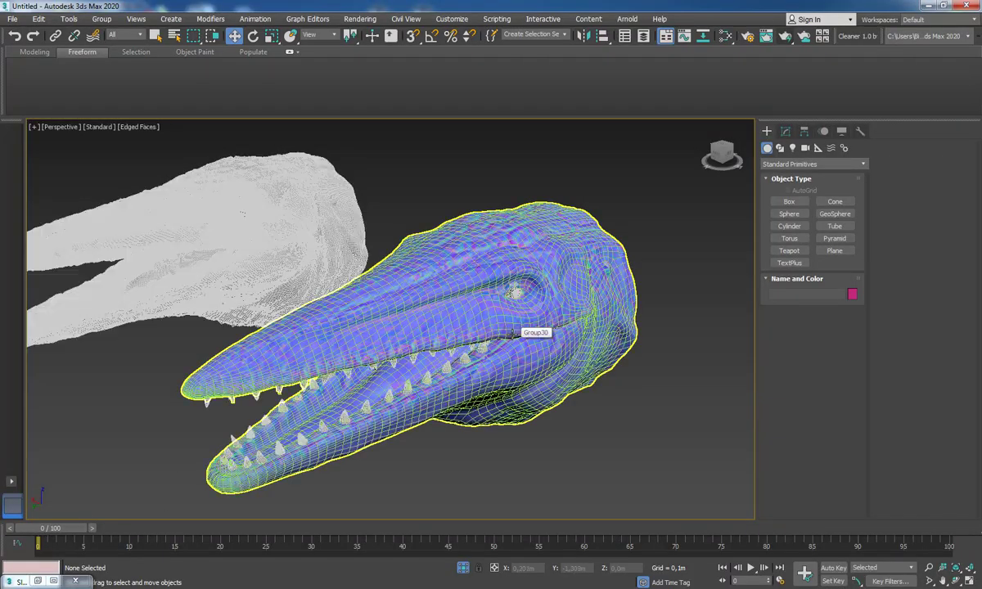